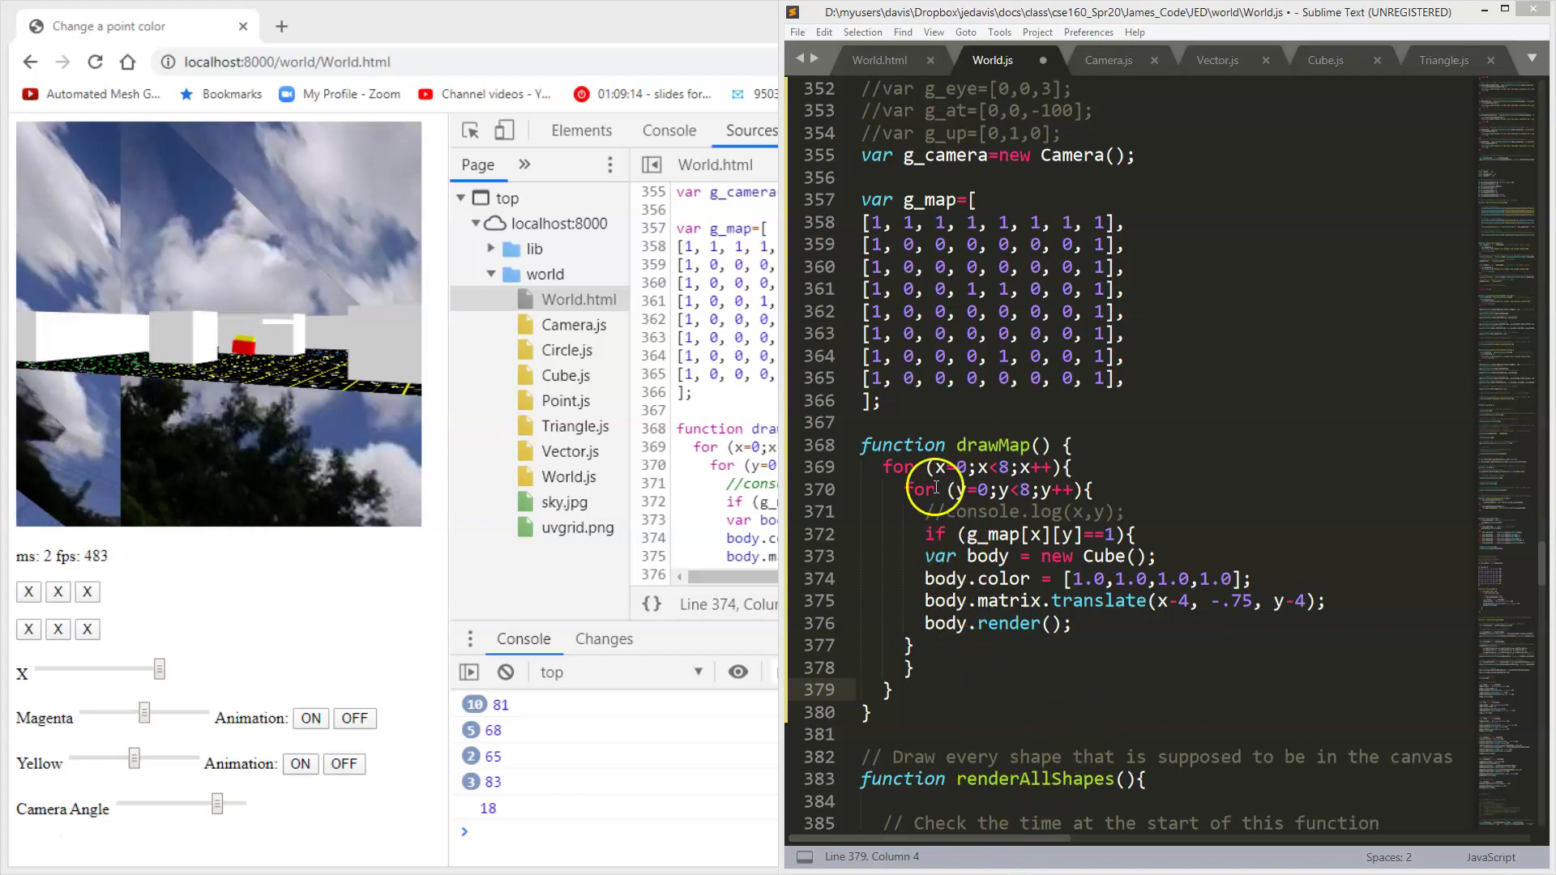
- Review the g_map array, then bring the World.html page forward and rotate its camera angle
drag(862, 200, 847, 414)
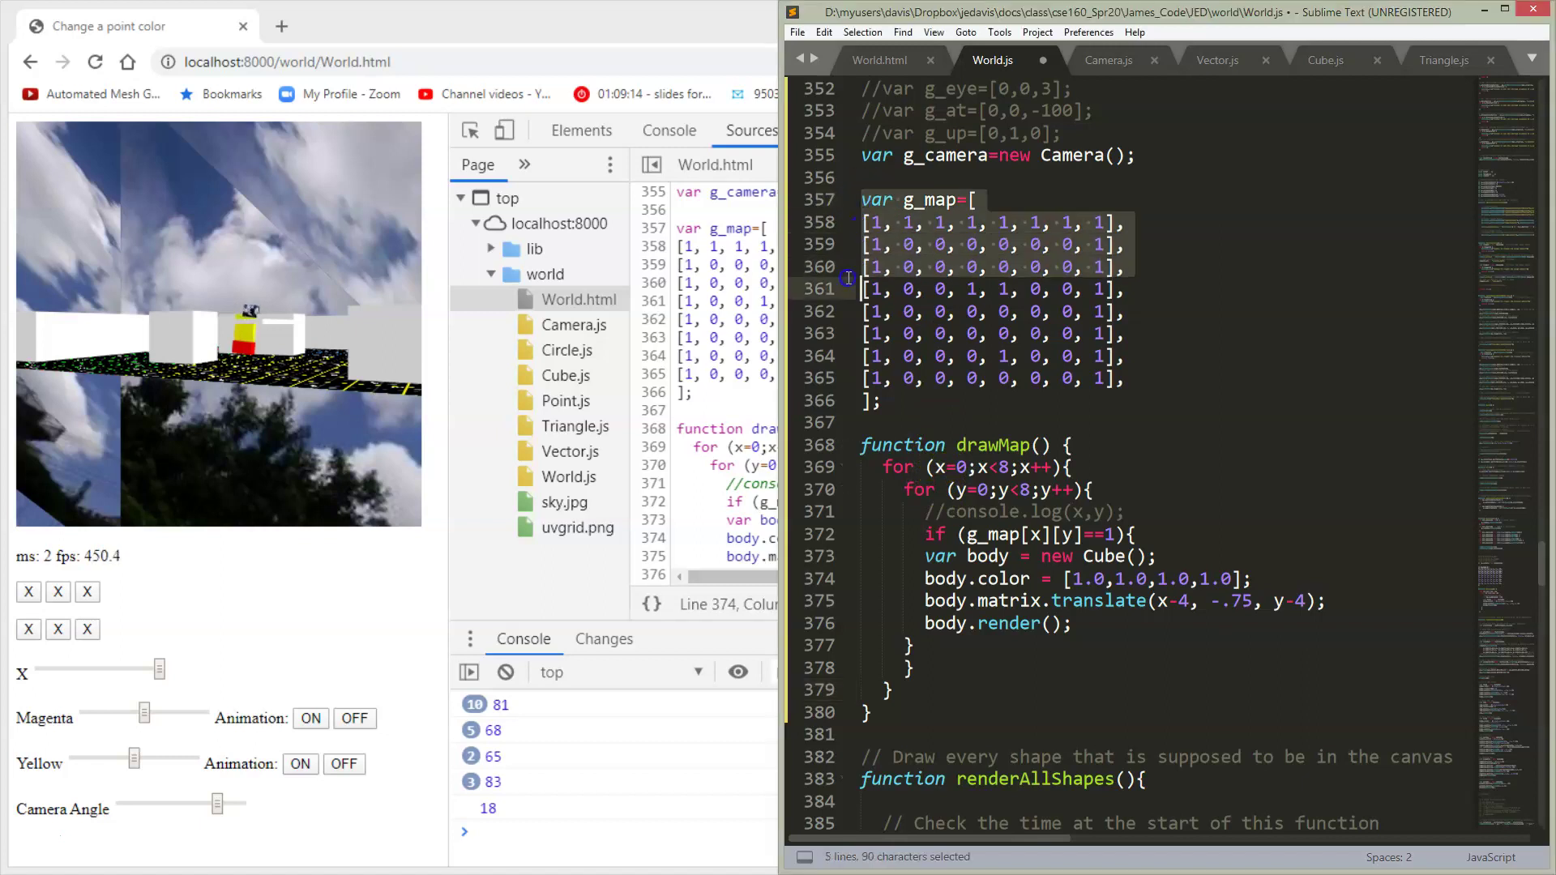
click(948, 399)
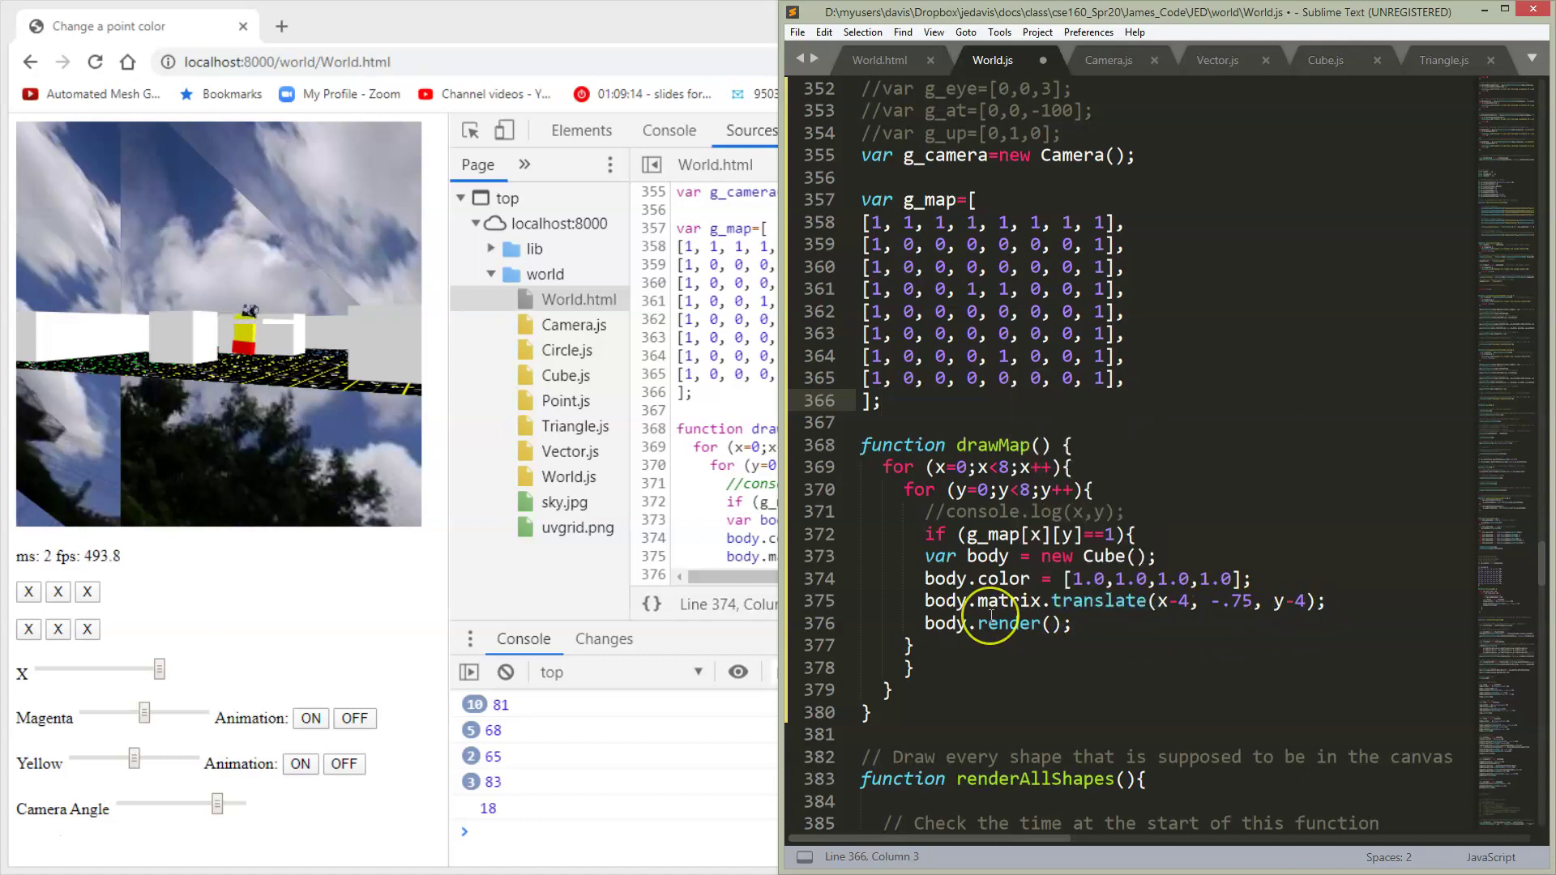
mouse_move(1010, 624)
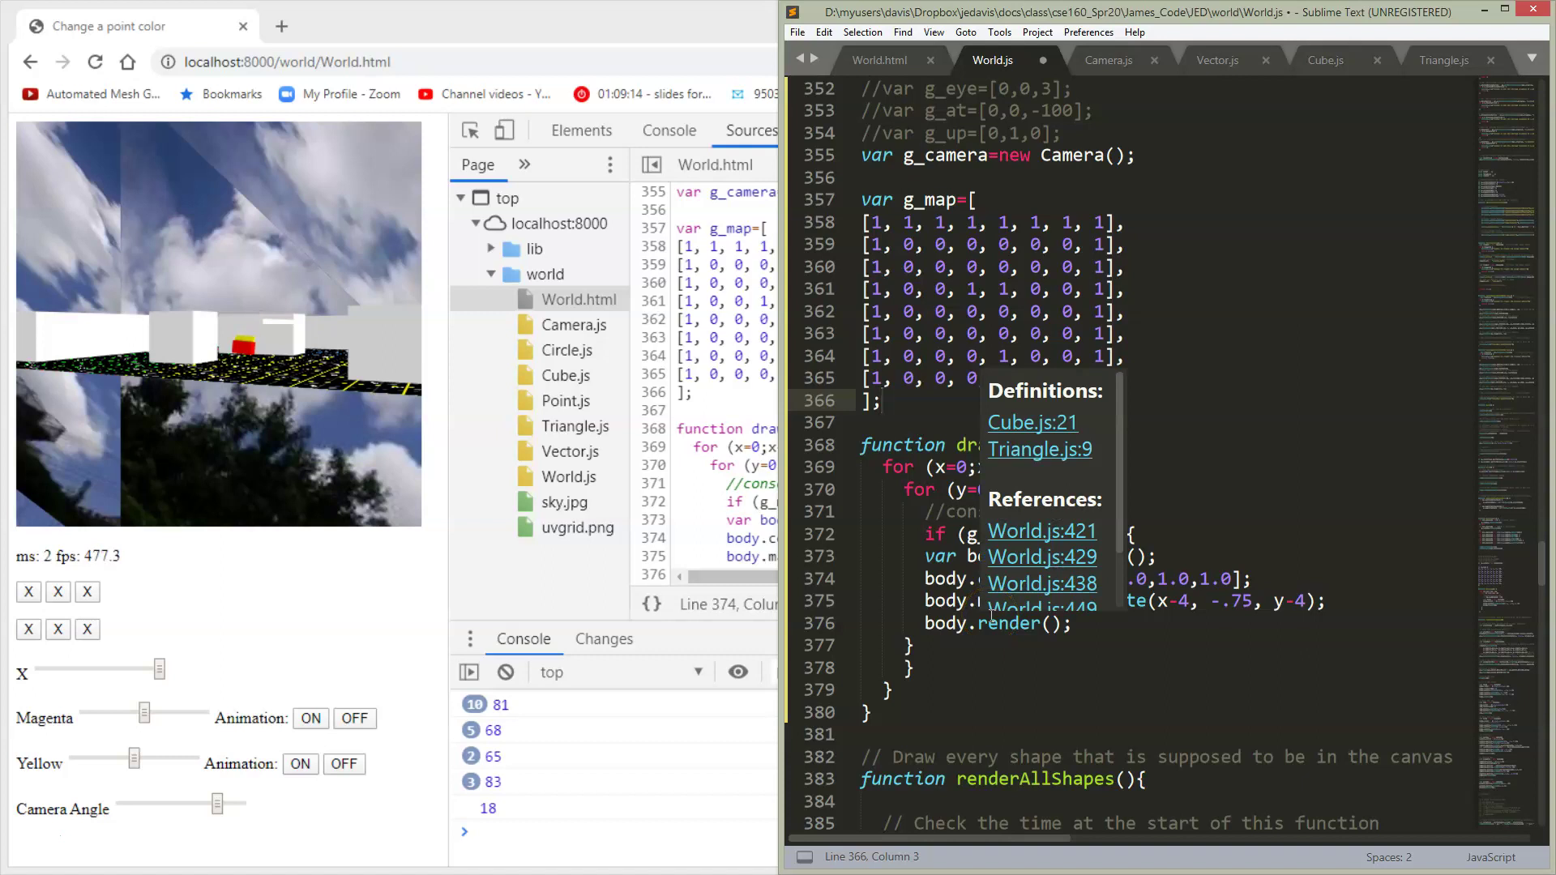
click(247, 559)
drag(217, 804, 223, 792)
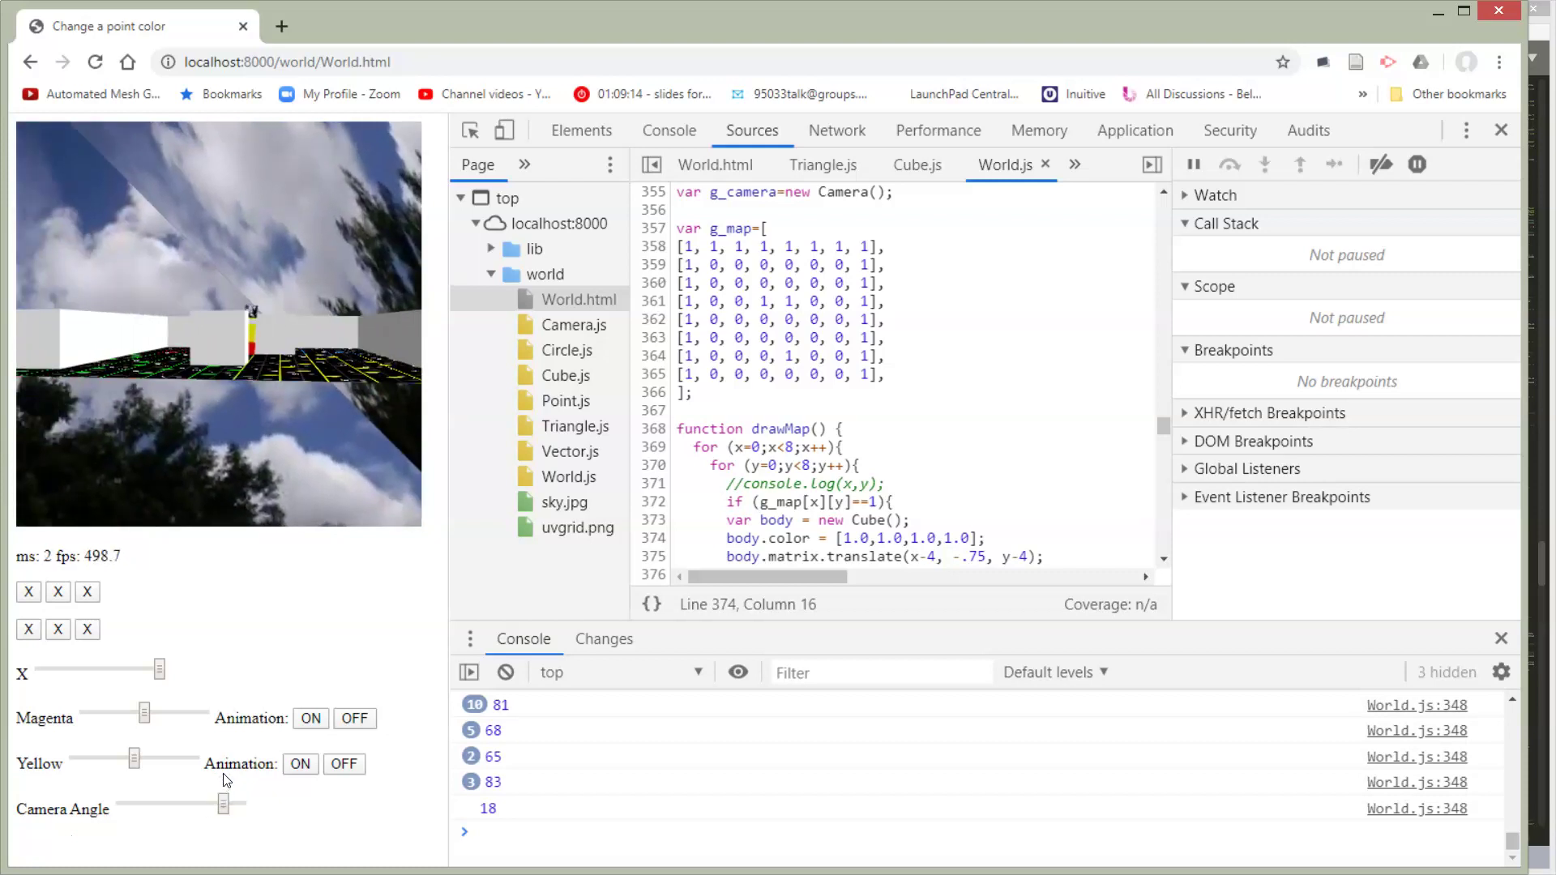
- Walk forward and turn left past the red and yellow cube
key(w)
key(w)
key(w)
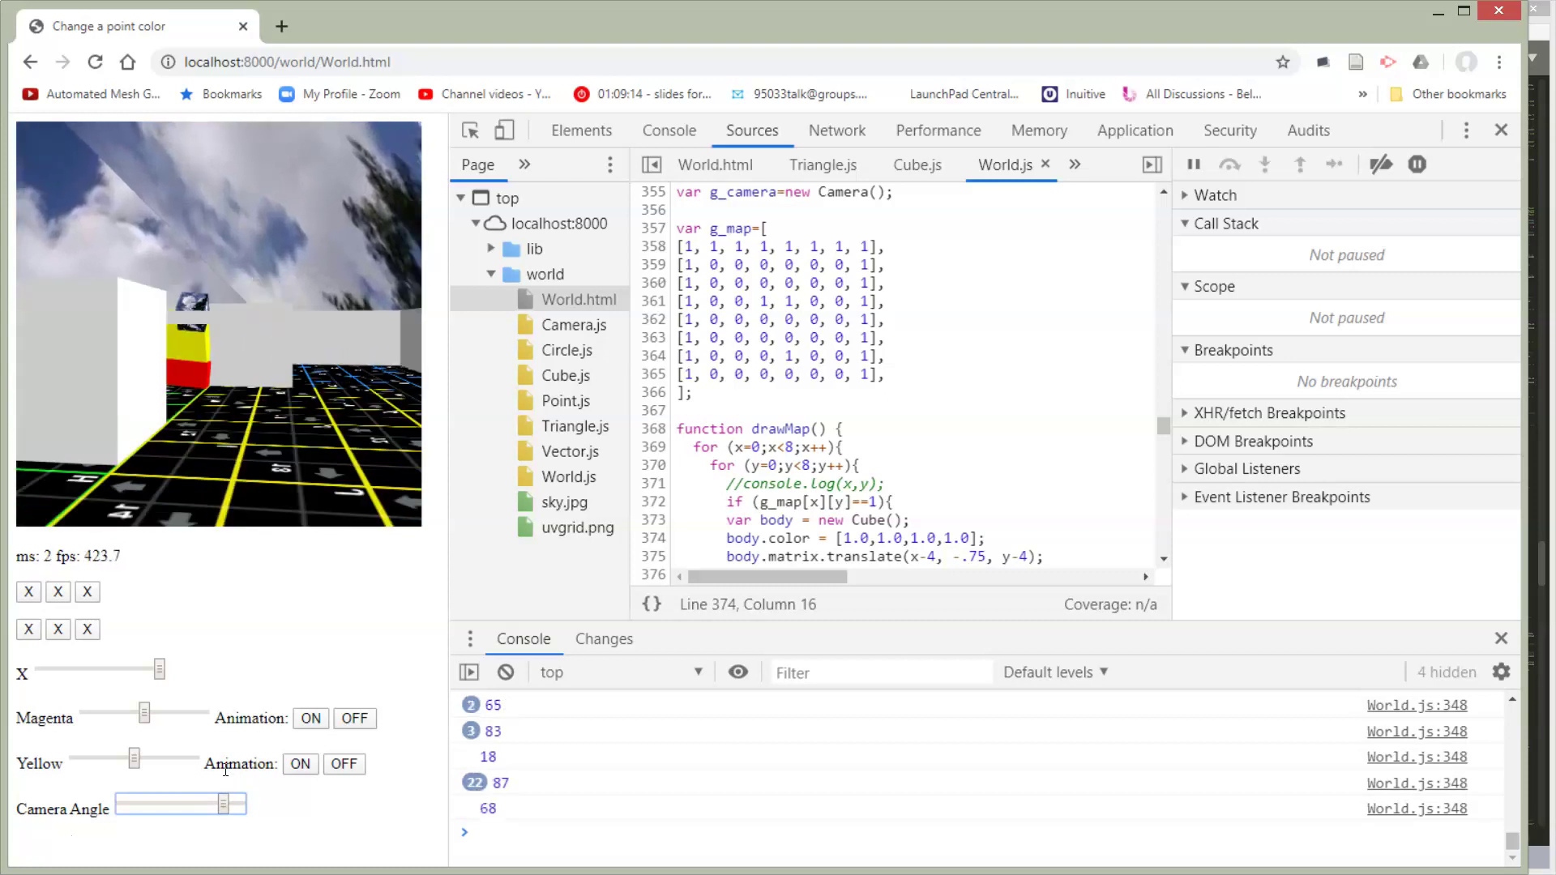
key(d)
key(d)
key(w)
key(w)
key(w)
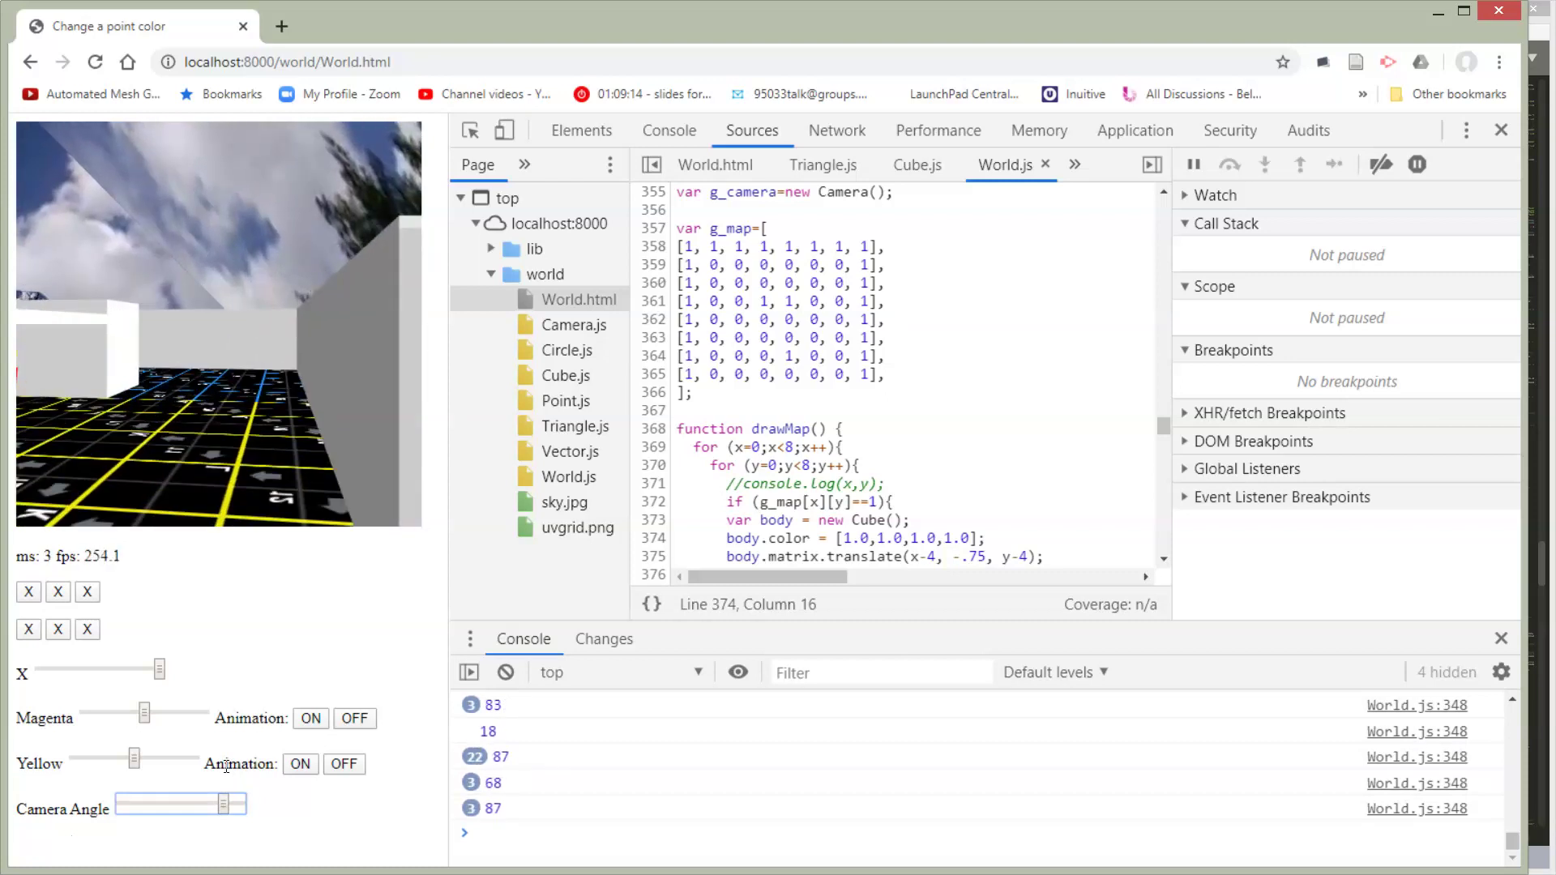
key(a)
key(a)
key(a)
key(a)
key(a)
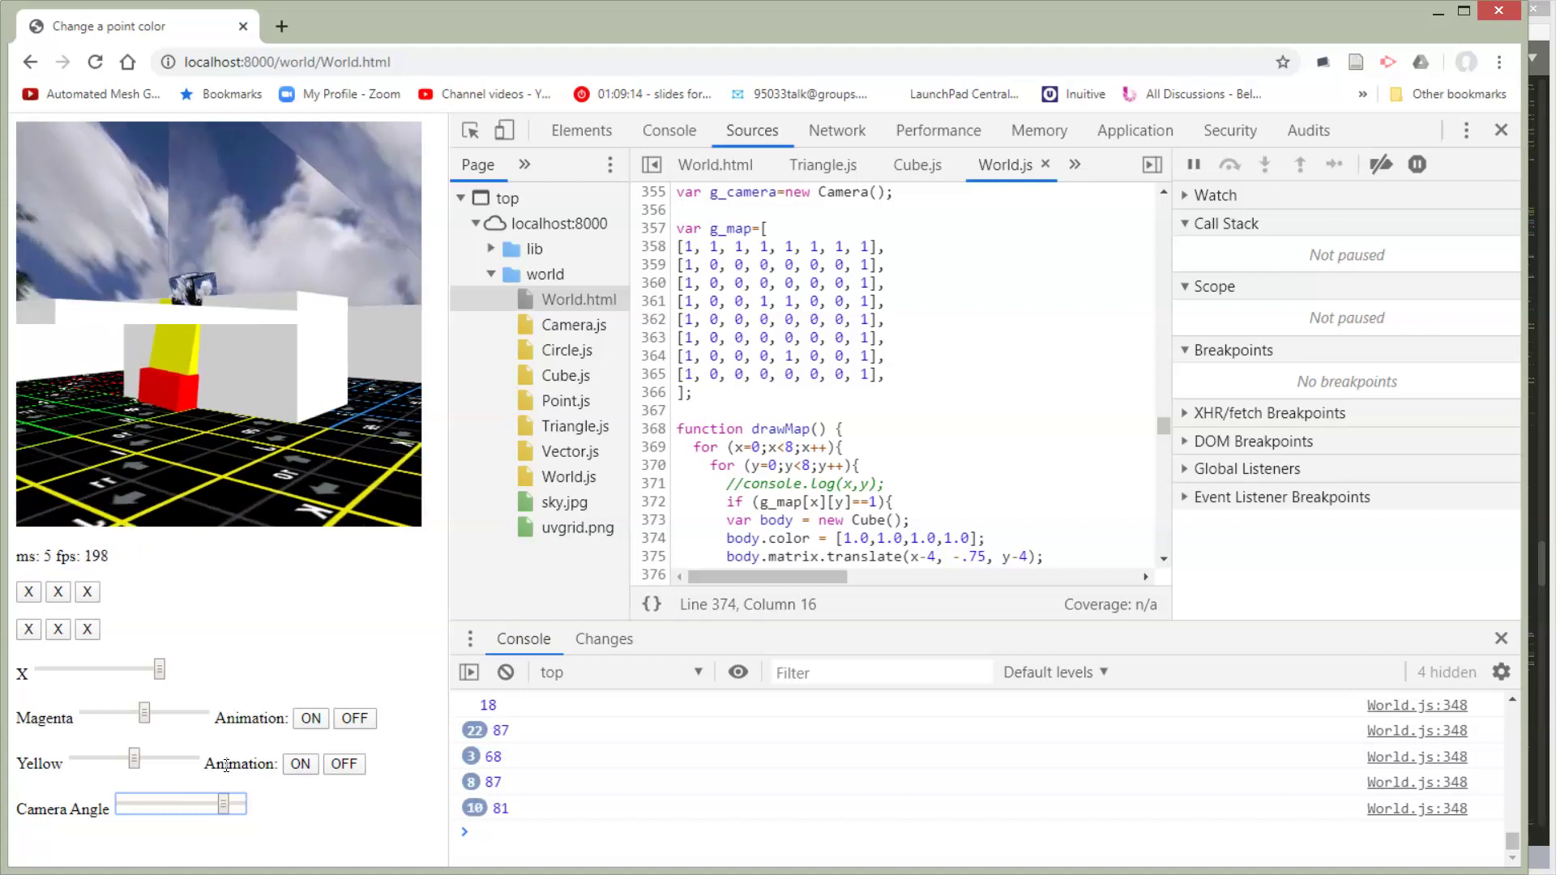
key(a)
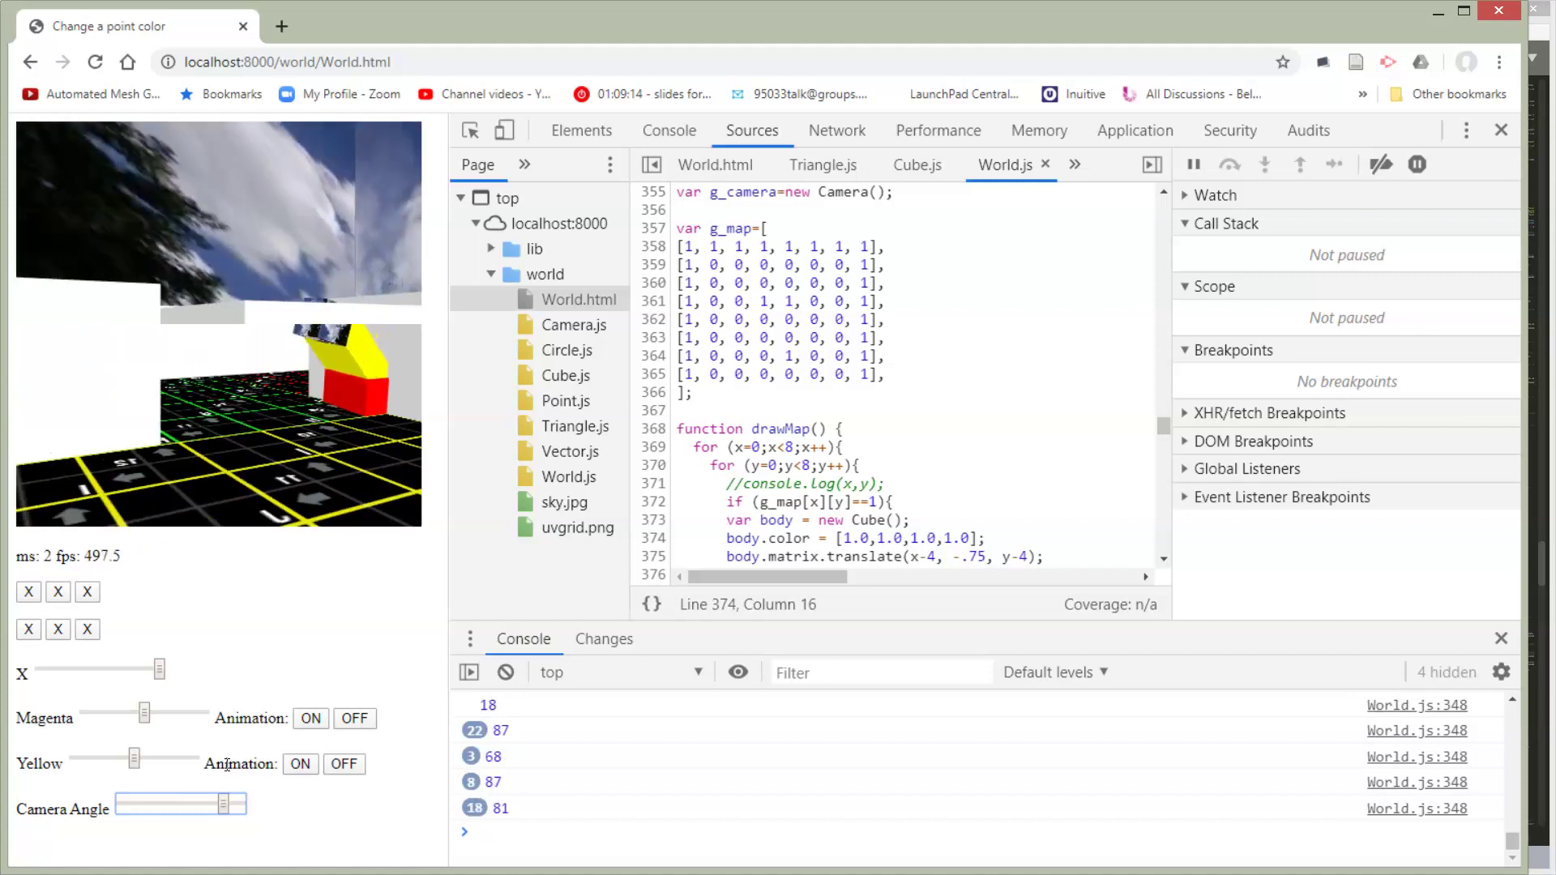
key(a)
key(a)
key(a)
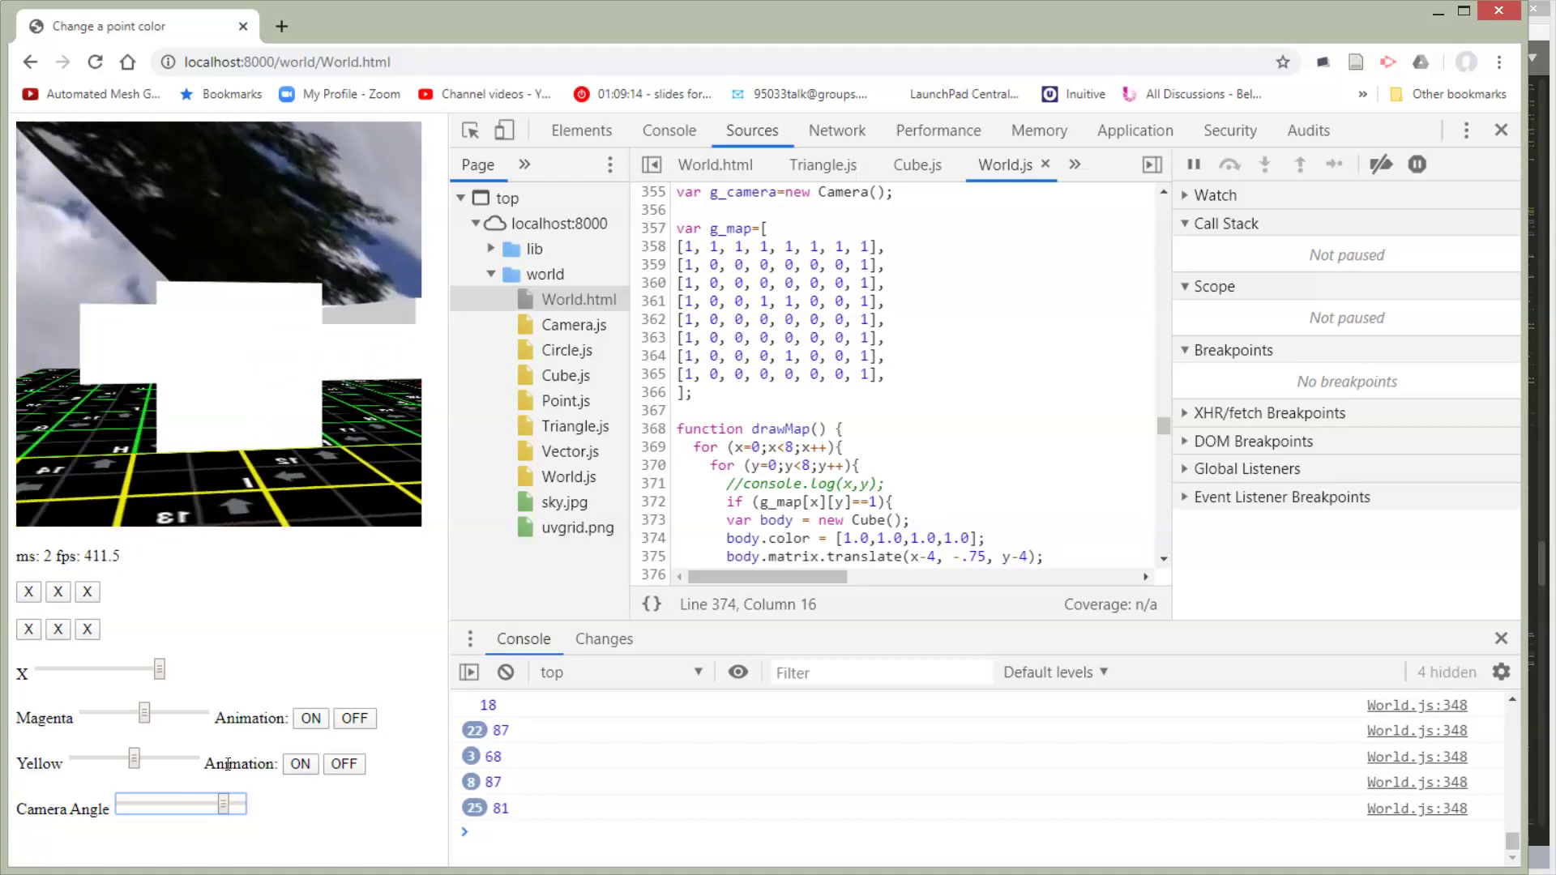
- Walk up to a grey wall cube and turn to face it
key(w)
key(w)
key(w)
key(w)
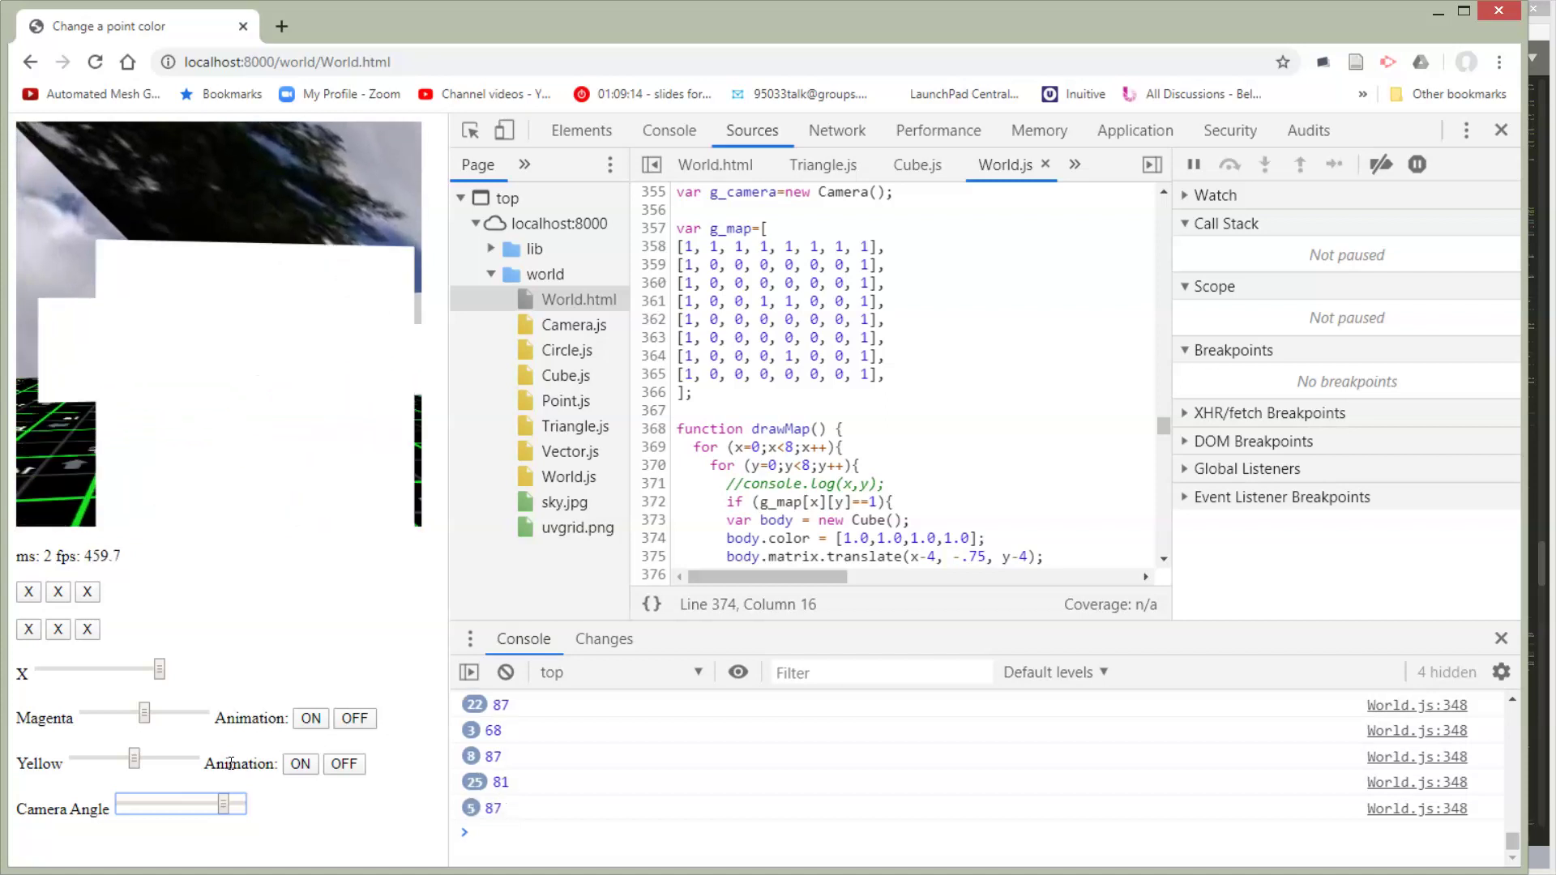
key(w)
key(w)
key(w)
key(w)
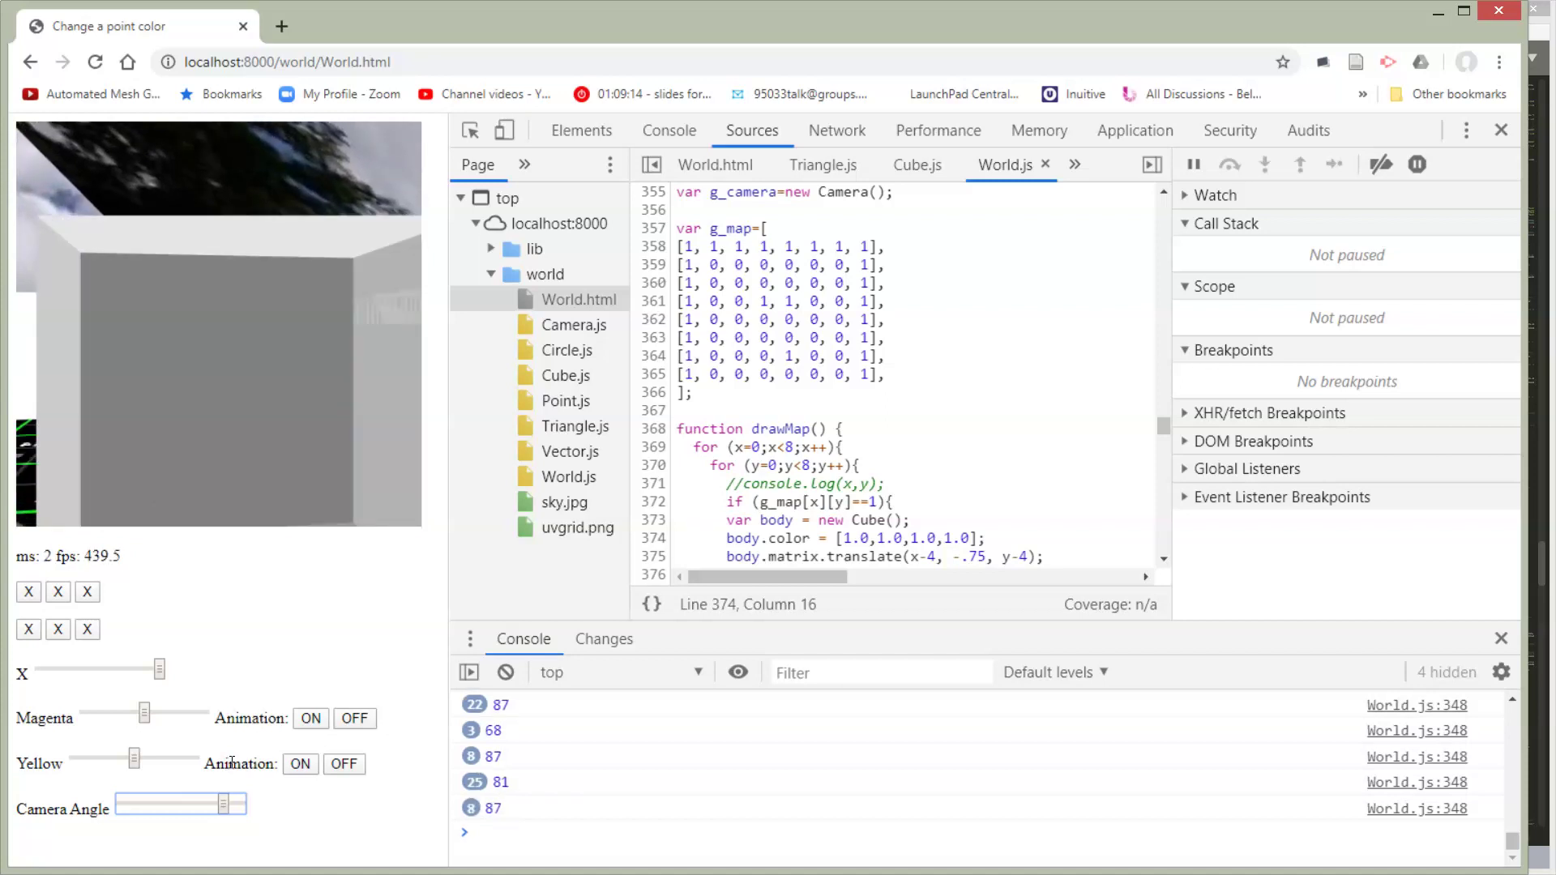
key(w)
key(w)
key(w)
key(w)
key(w)
key(w)
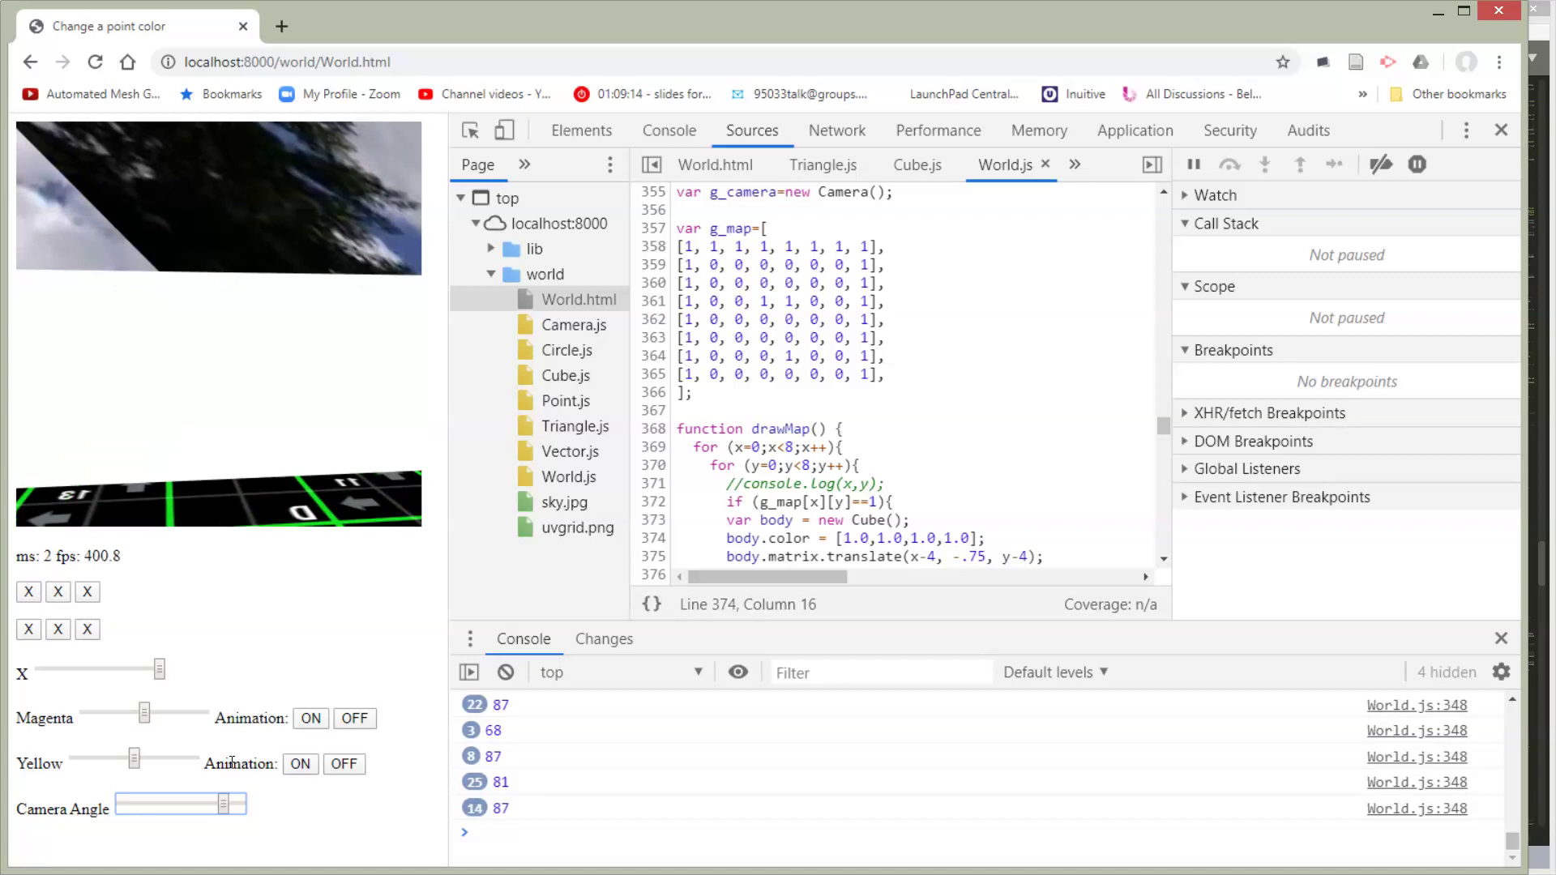
key(d)
key(d)
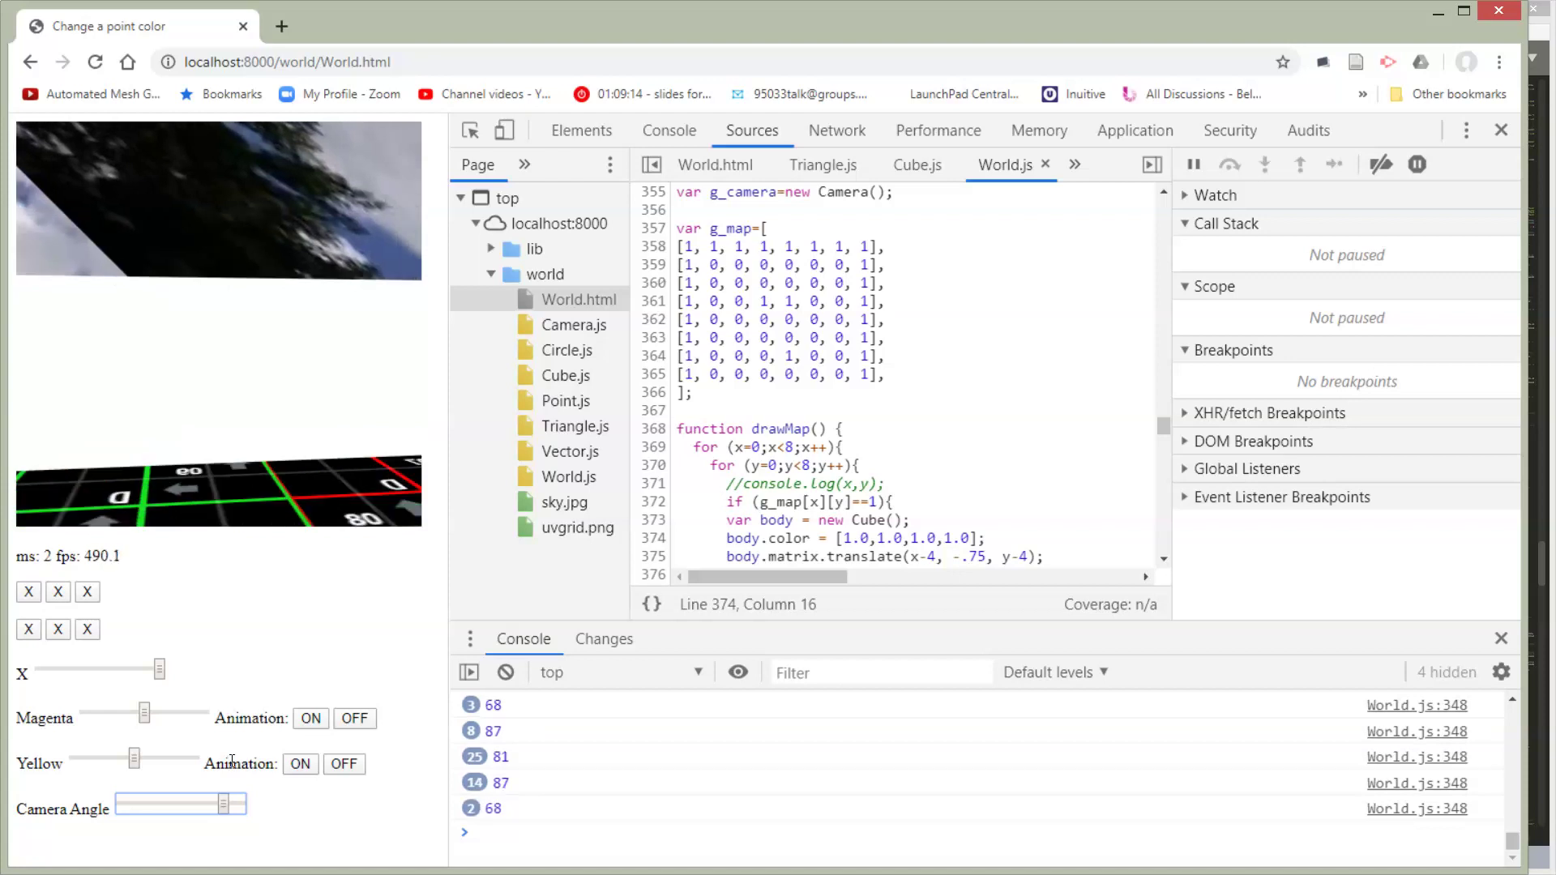
key(e)
key(e)
key(e)
key(e)
key(e)
key(e)
key(e)
key(e)
key(e)
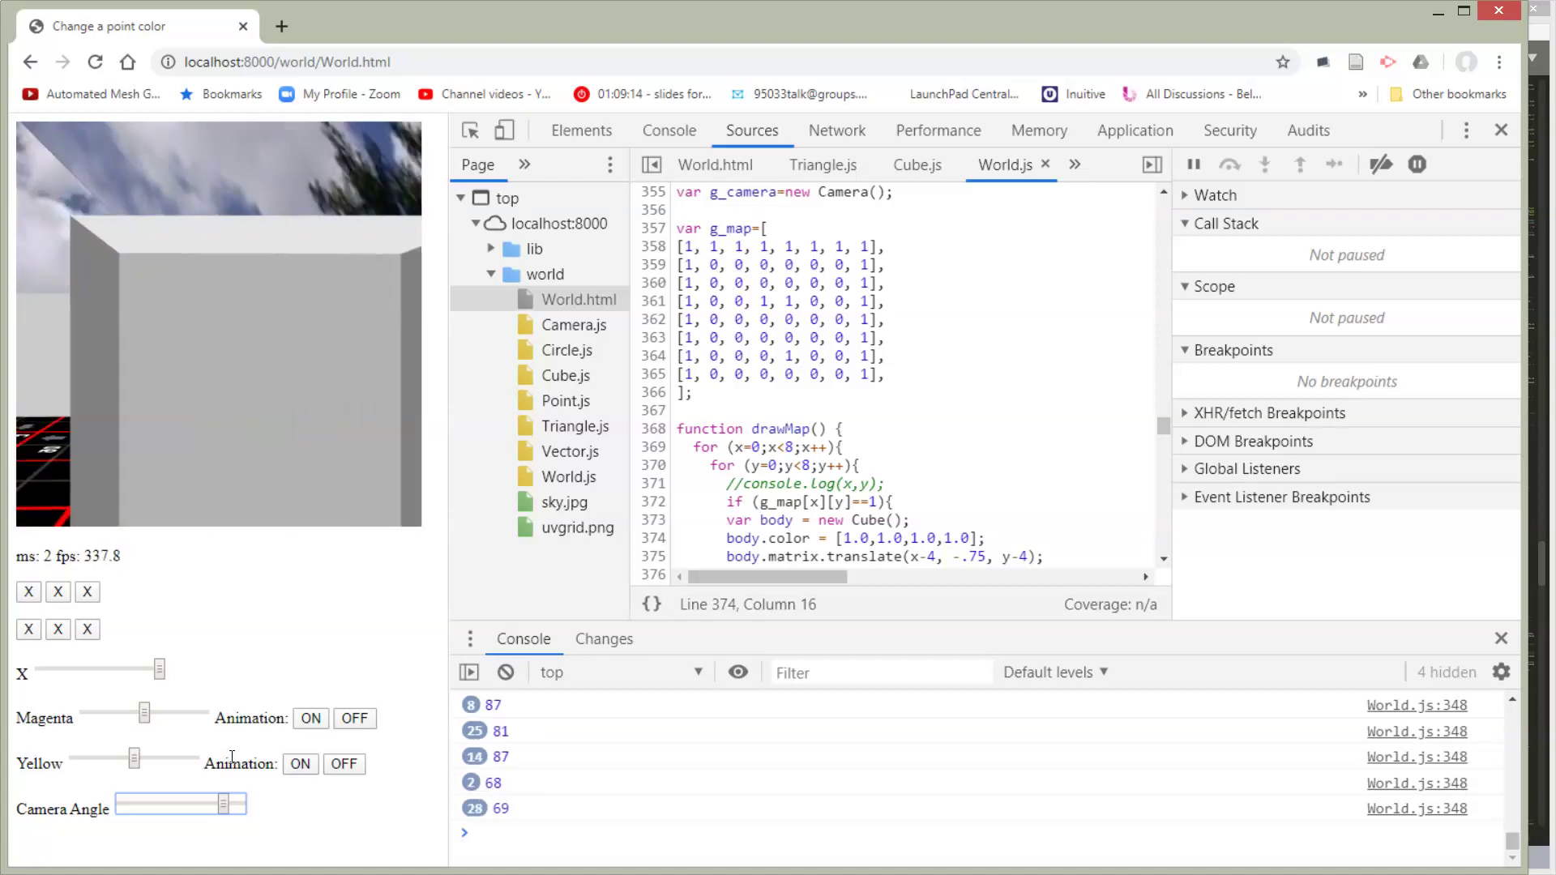
key(e)
key(e)
key(e)
- Back away from the grey cube through the world
key(s)
key(s)
key(s)
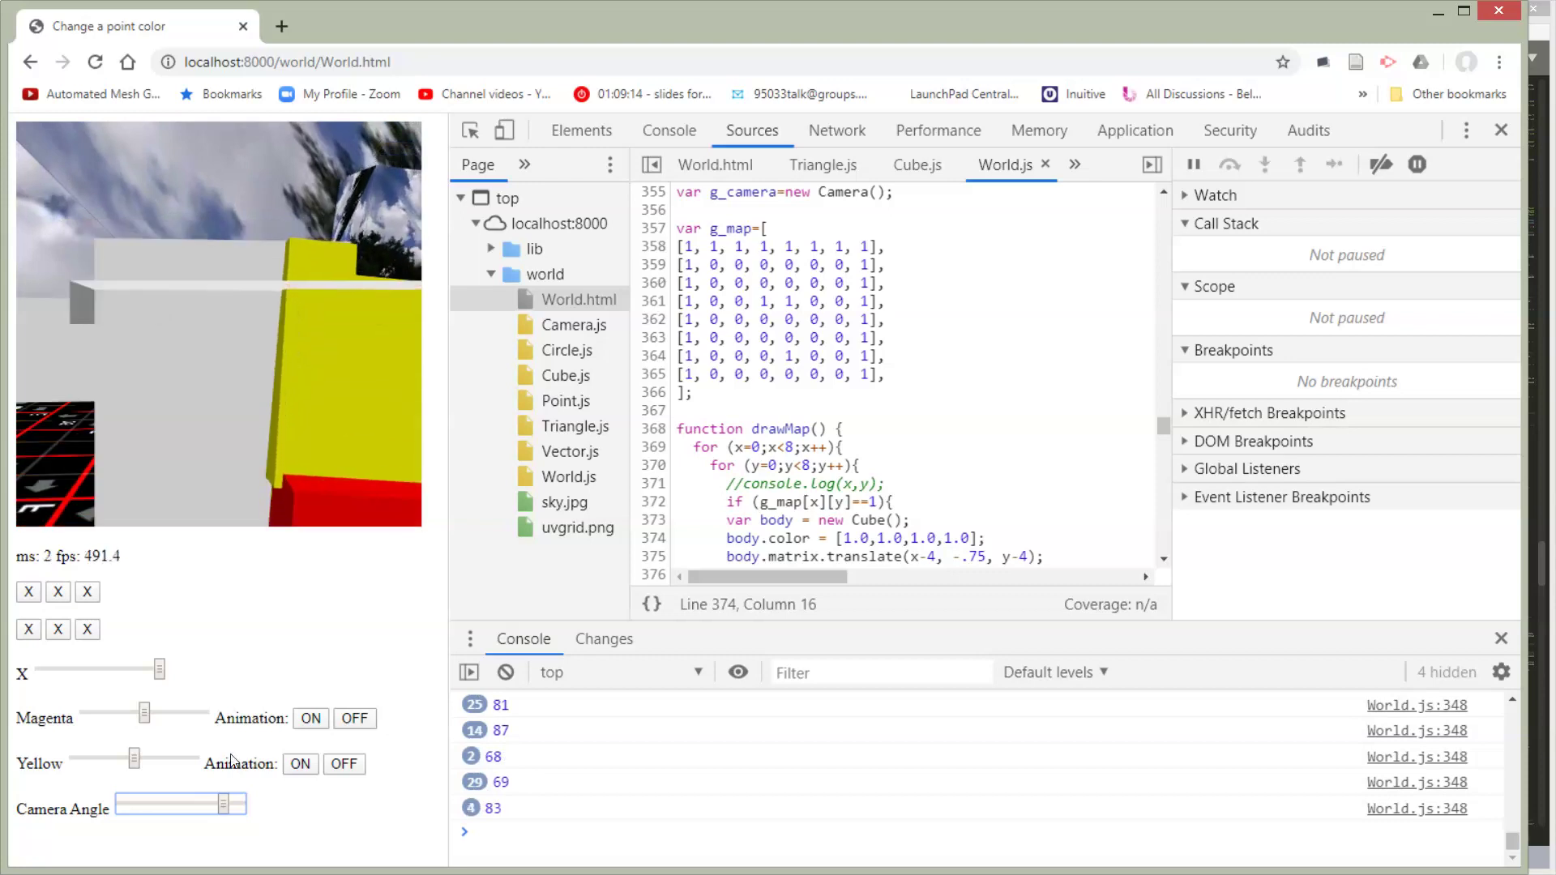
key(s)
key(s)
key(s)
key(s)
key(s)
key(q)
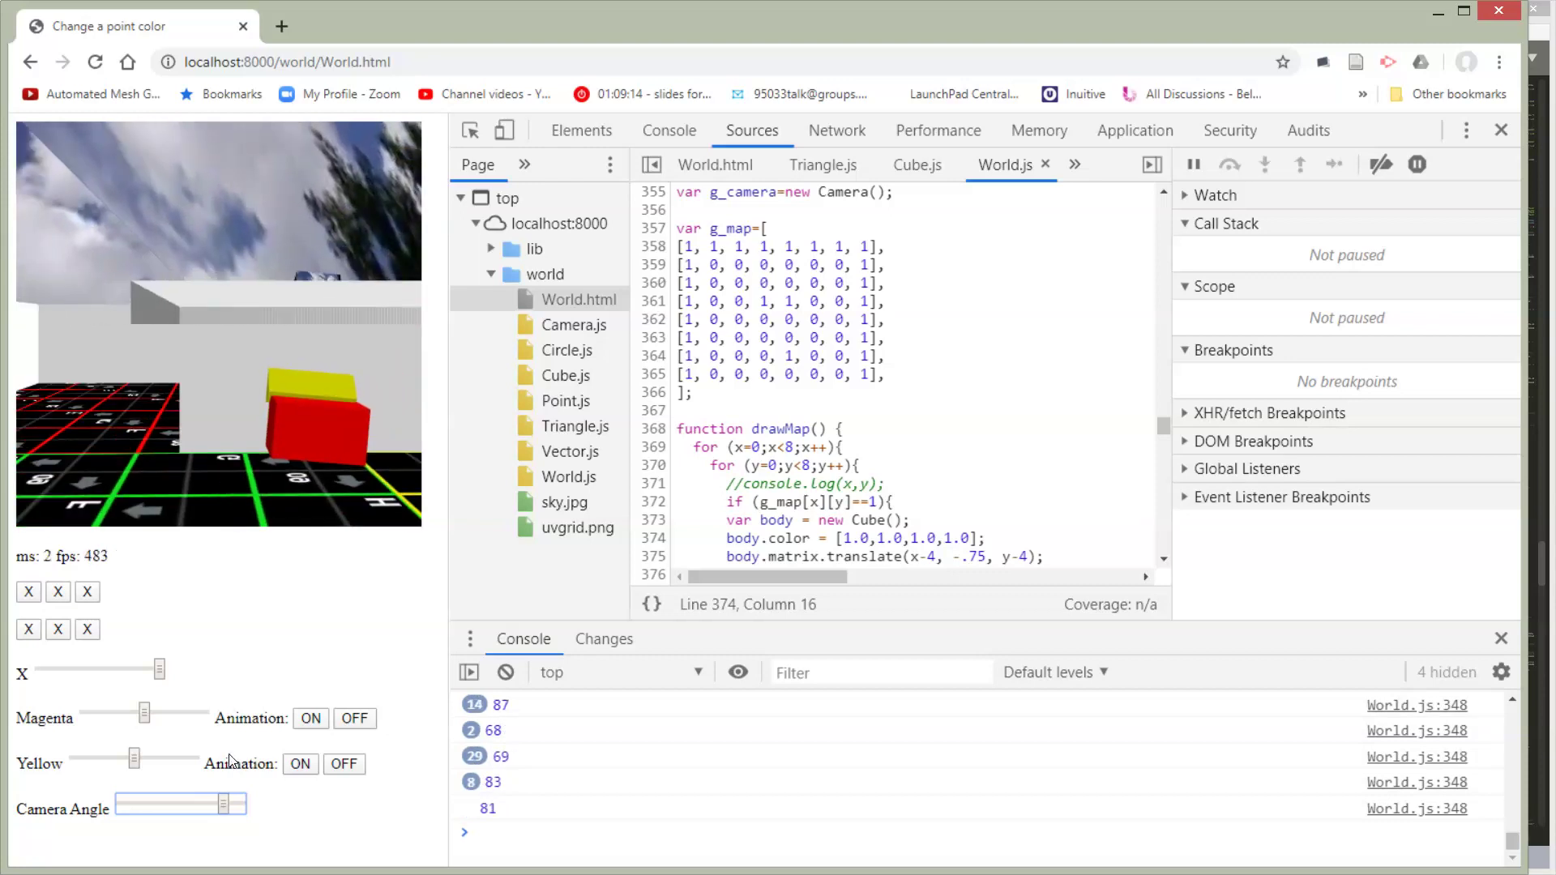
key(q)
key(s)
key(s)
key(s)
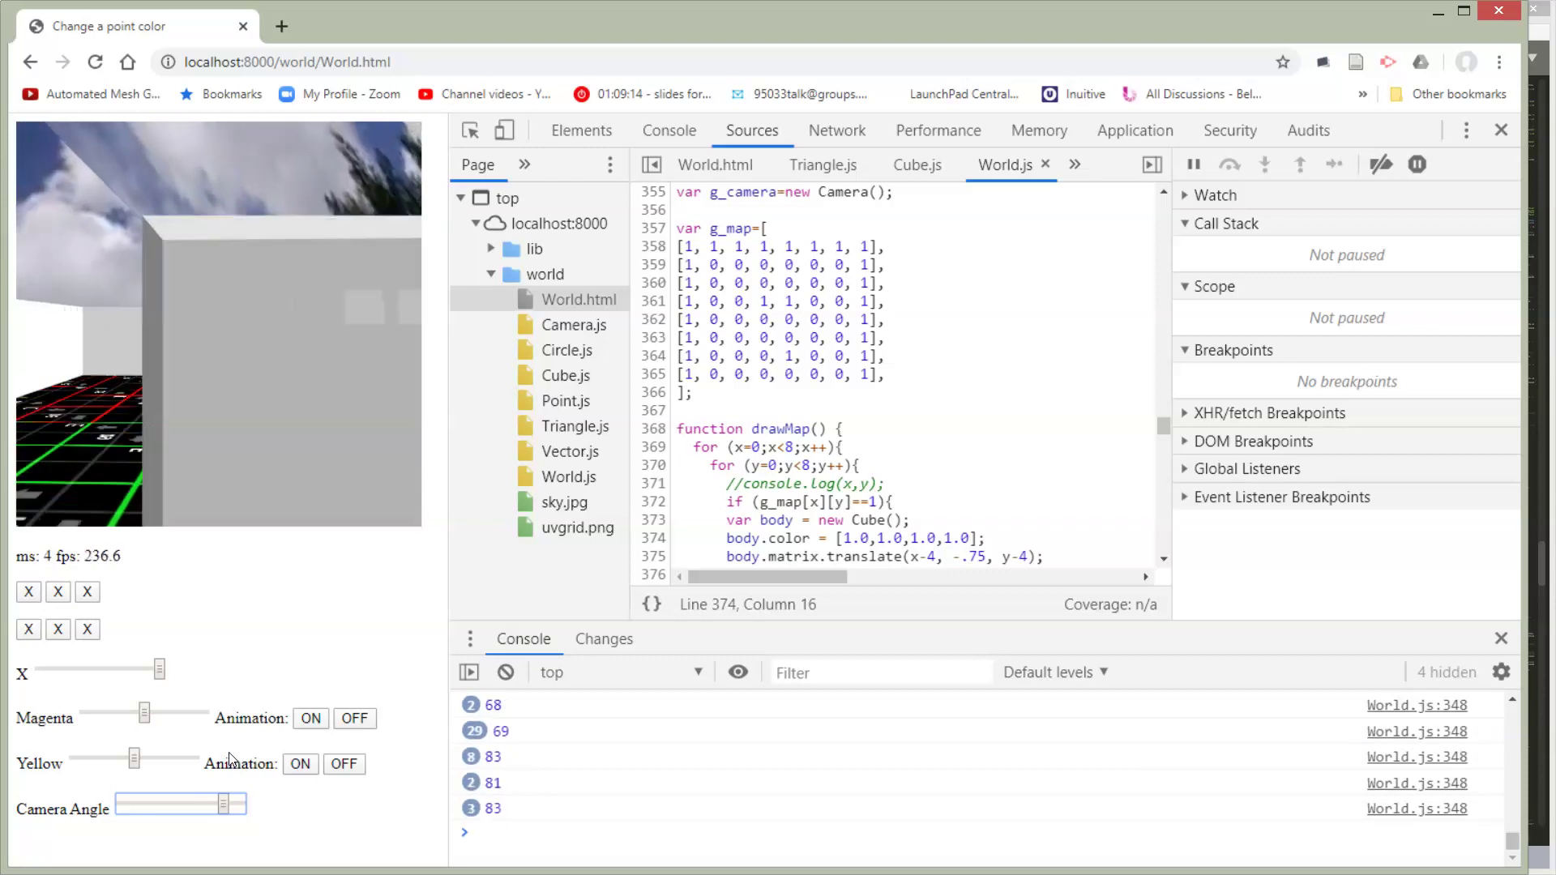
key(s)
key(s)
key(s)
key(s)
key(s)
key(s)
key(s)
key(s)
key(s)
key(s)
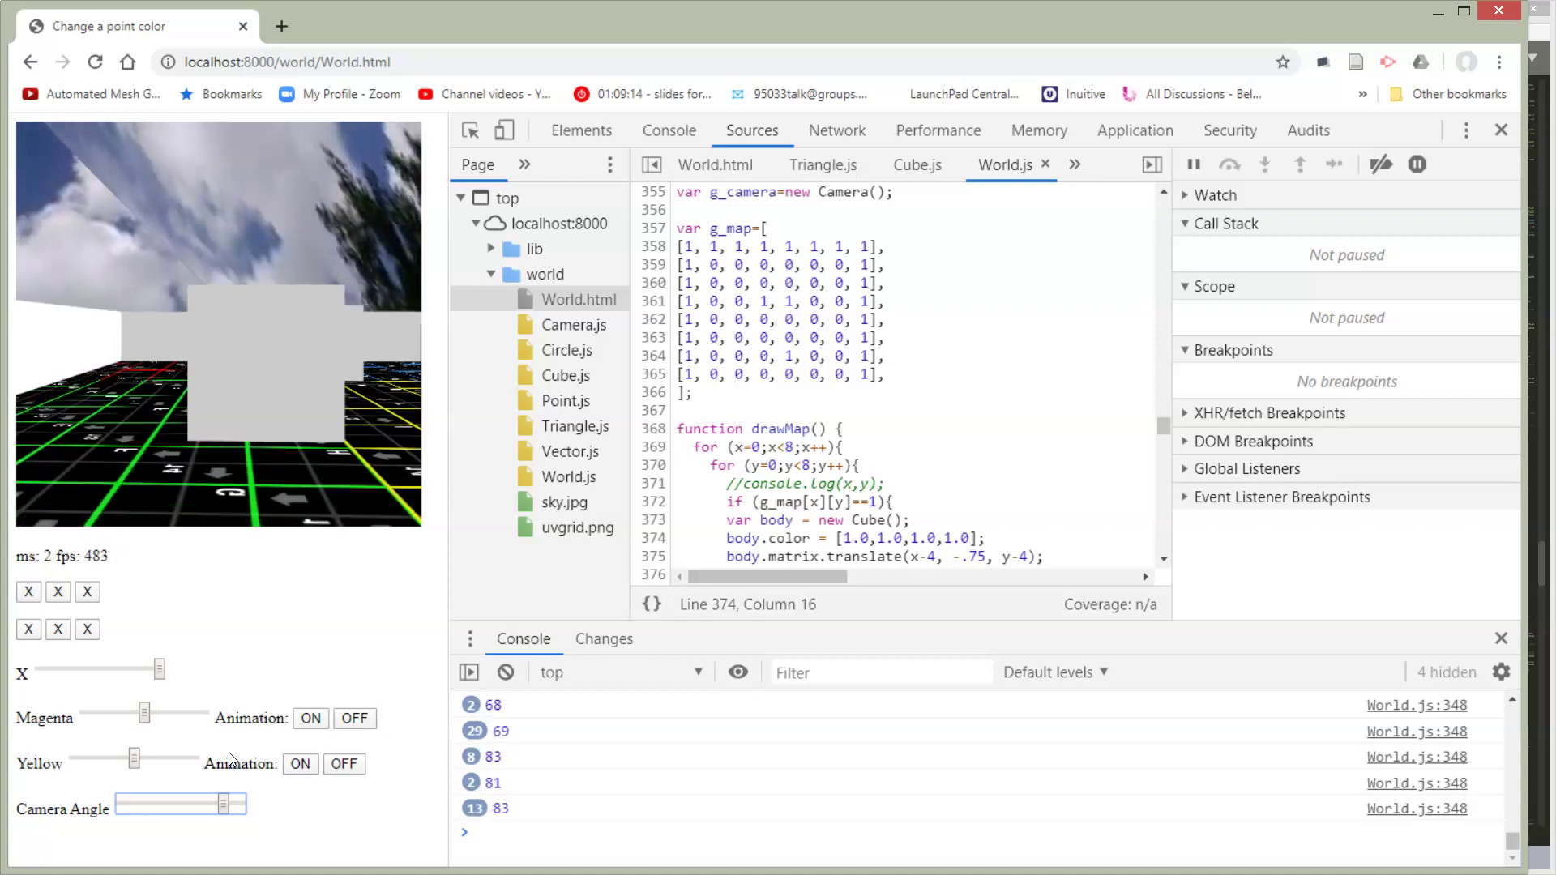
- Turn toward the trees and wall, walk forward, then walk backward from the cubes
key(e)
key(e)
key(e)
key(e)
key(e)
key(e)
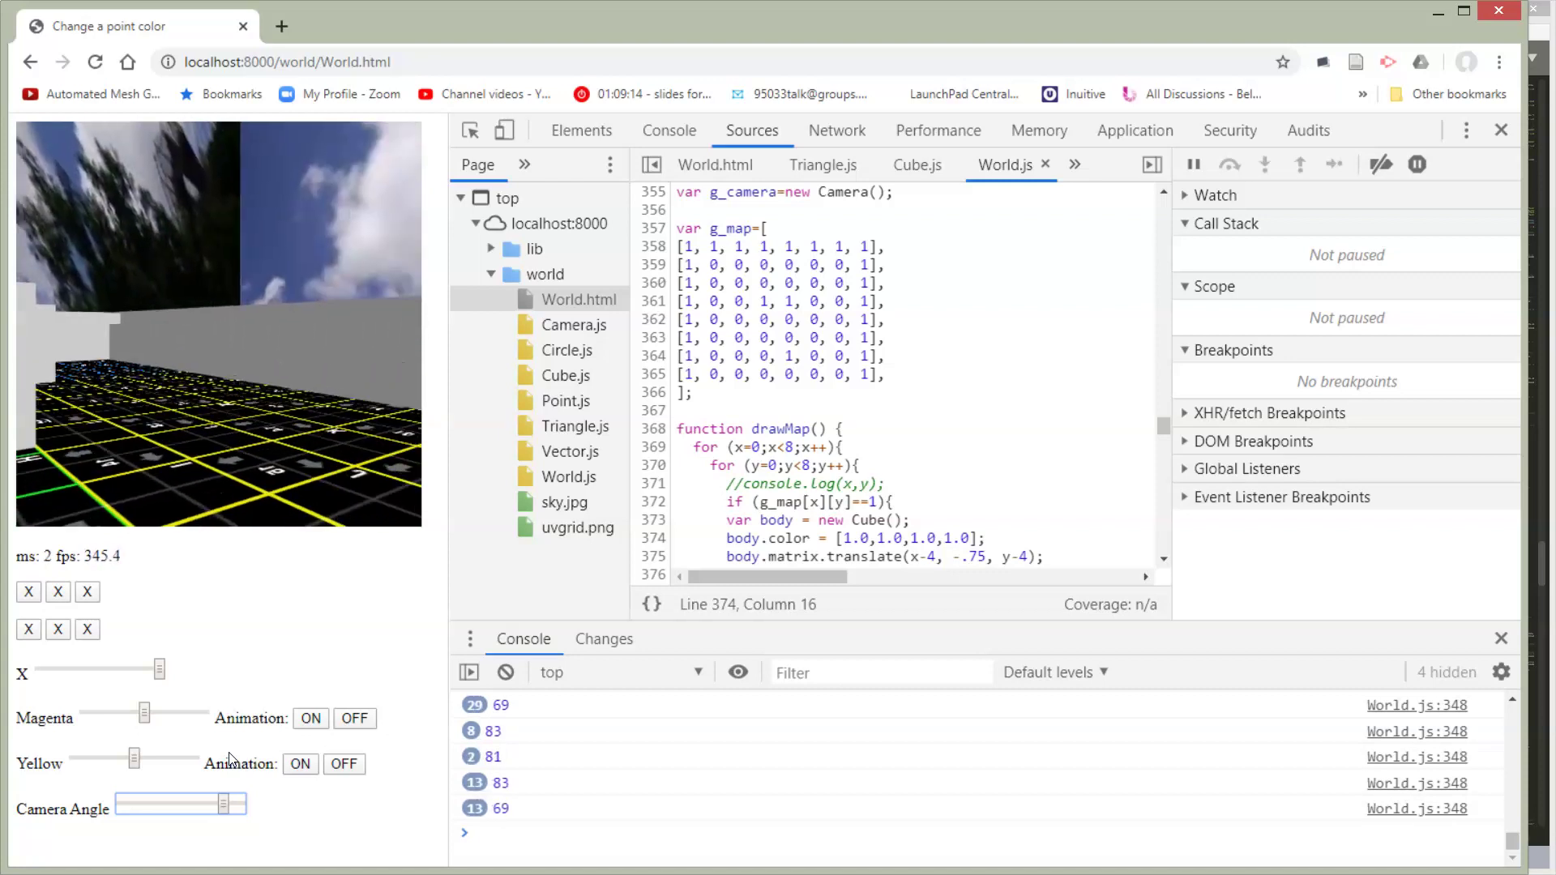
key(q)
key(q)
key(q)
key(w)
key(w)
key(w)
key(w)
key(w)
key(w)
key(w)
key(w)
key(w)
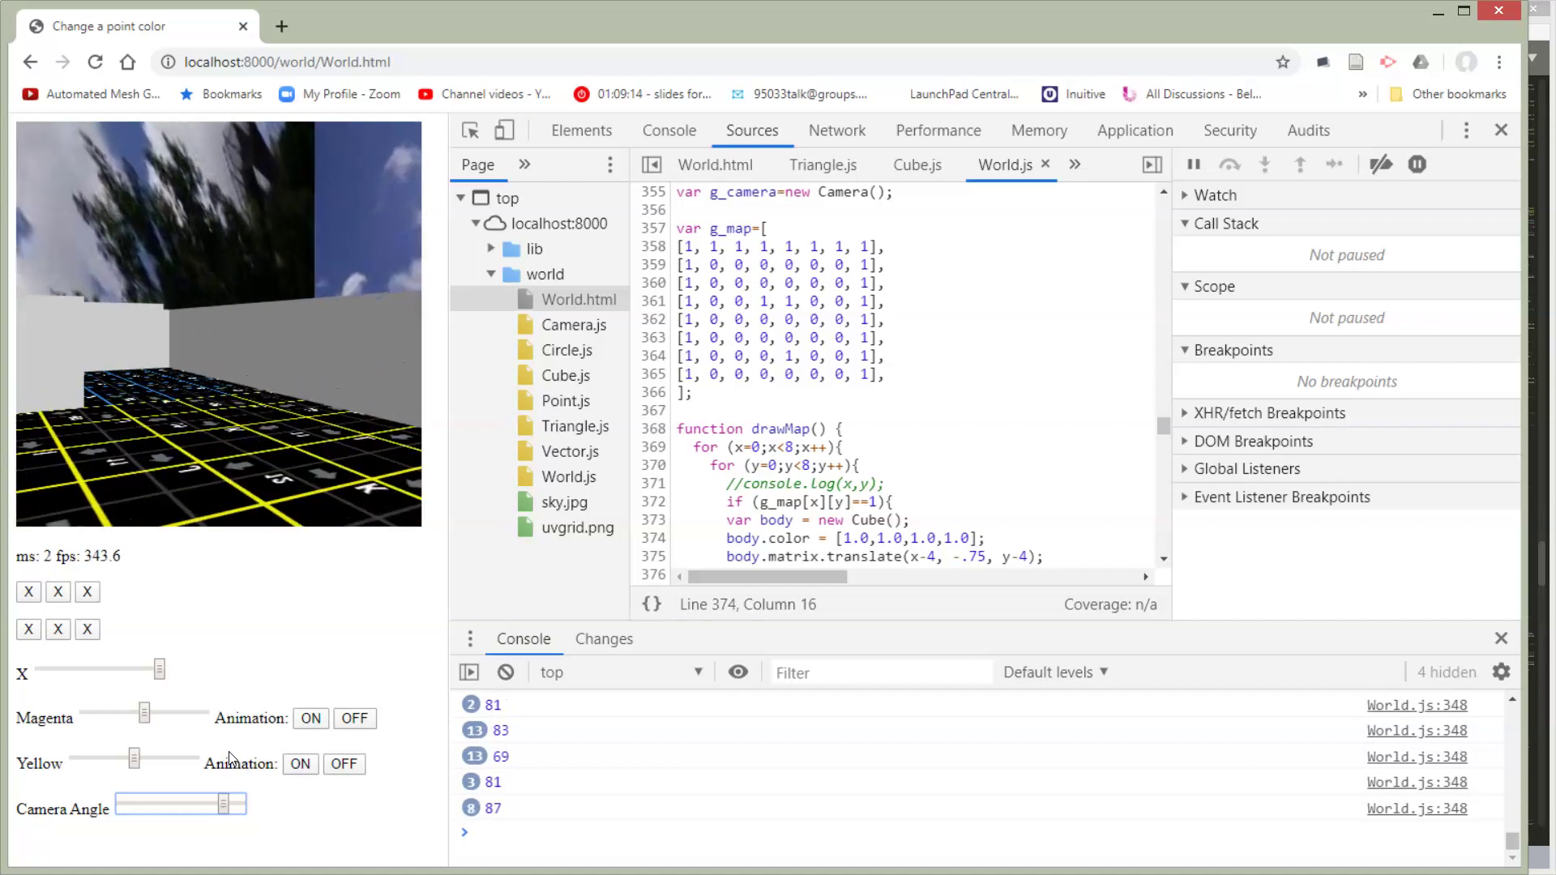
key(w)
key(w)
key(w)
key(q)
key(q)
key(q)
key(q)
key(q)
key(q)
key(q)
key(q)
key(q)
key(q)
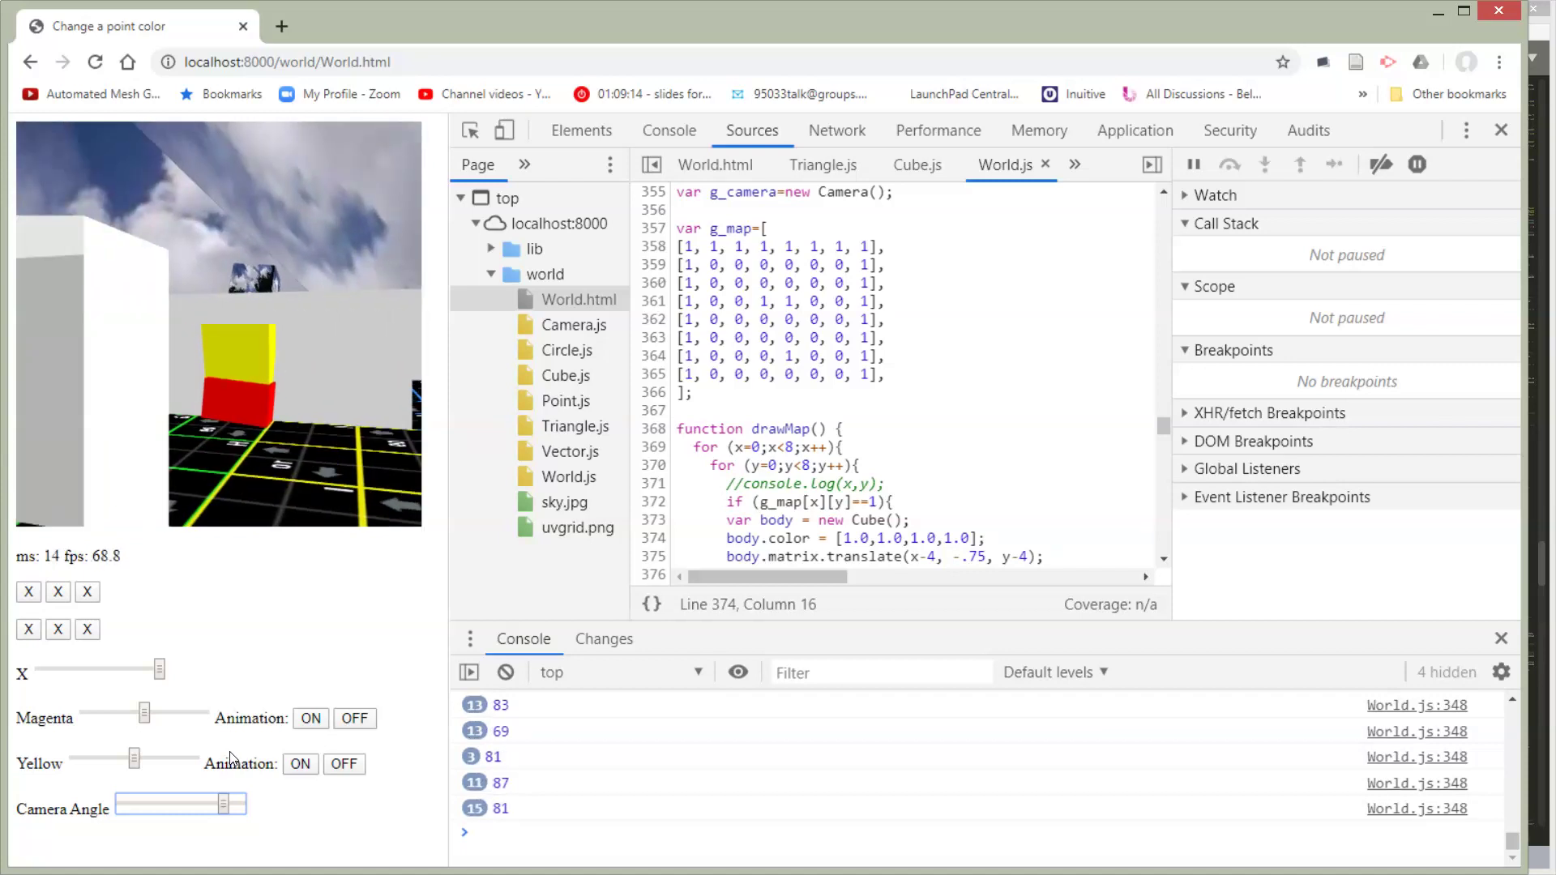
key(q)
key(q)
key(q)
key(w)
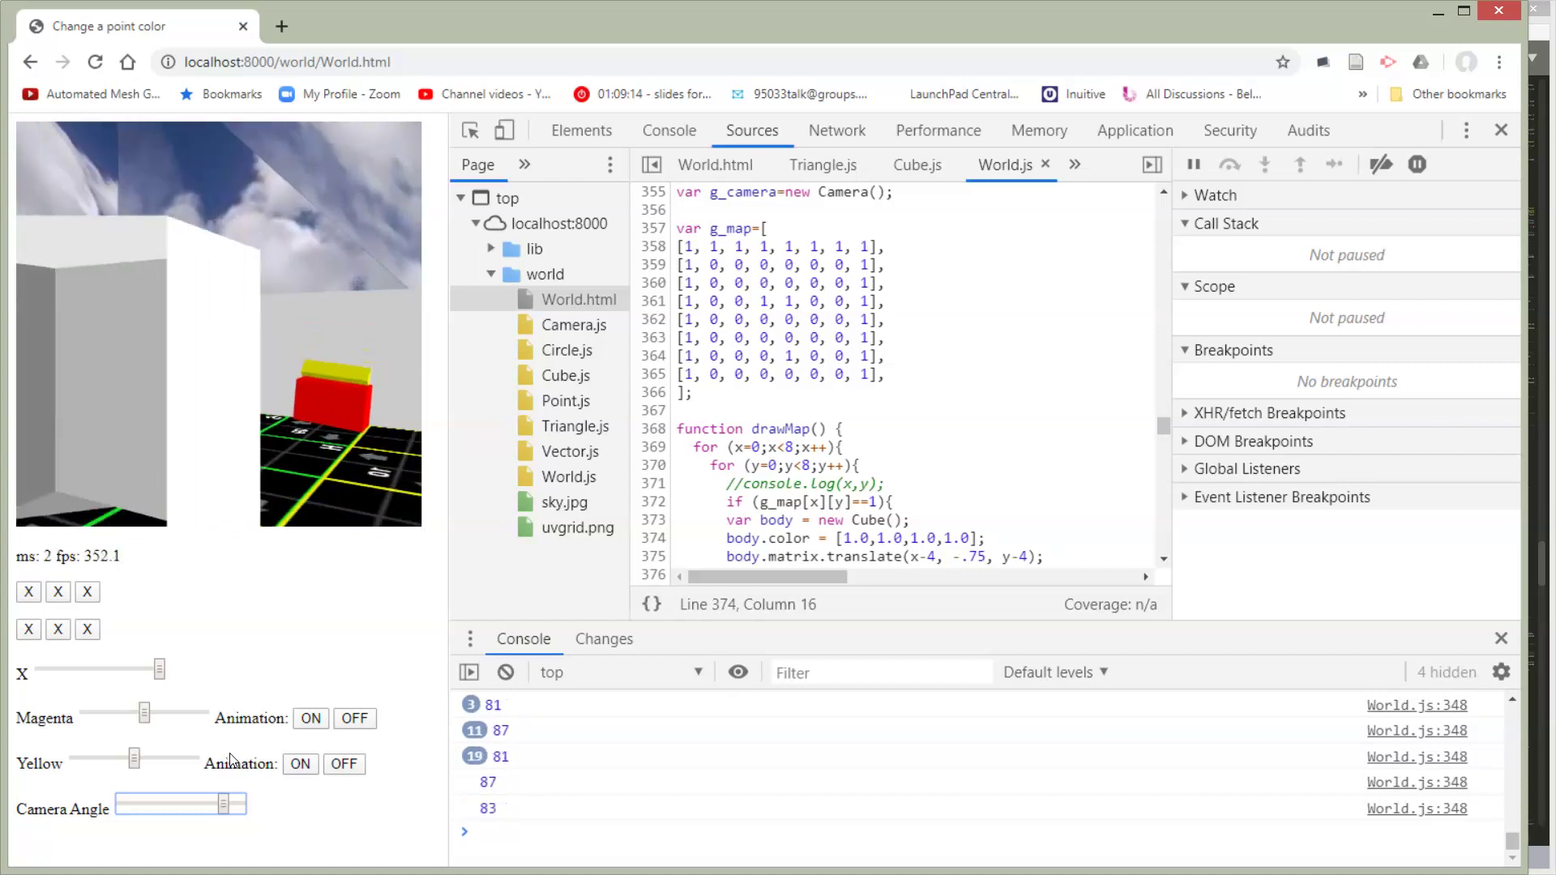
key(s)
key(s)
key(s)
key(s)
key(s)
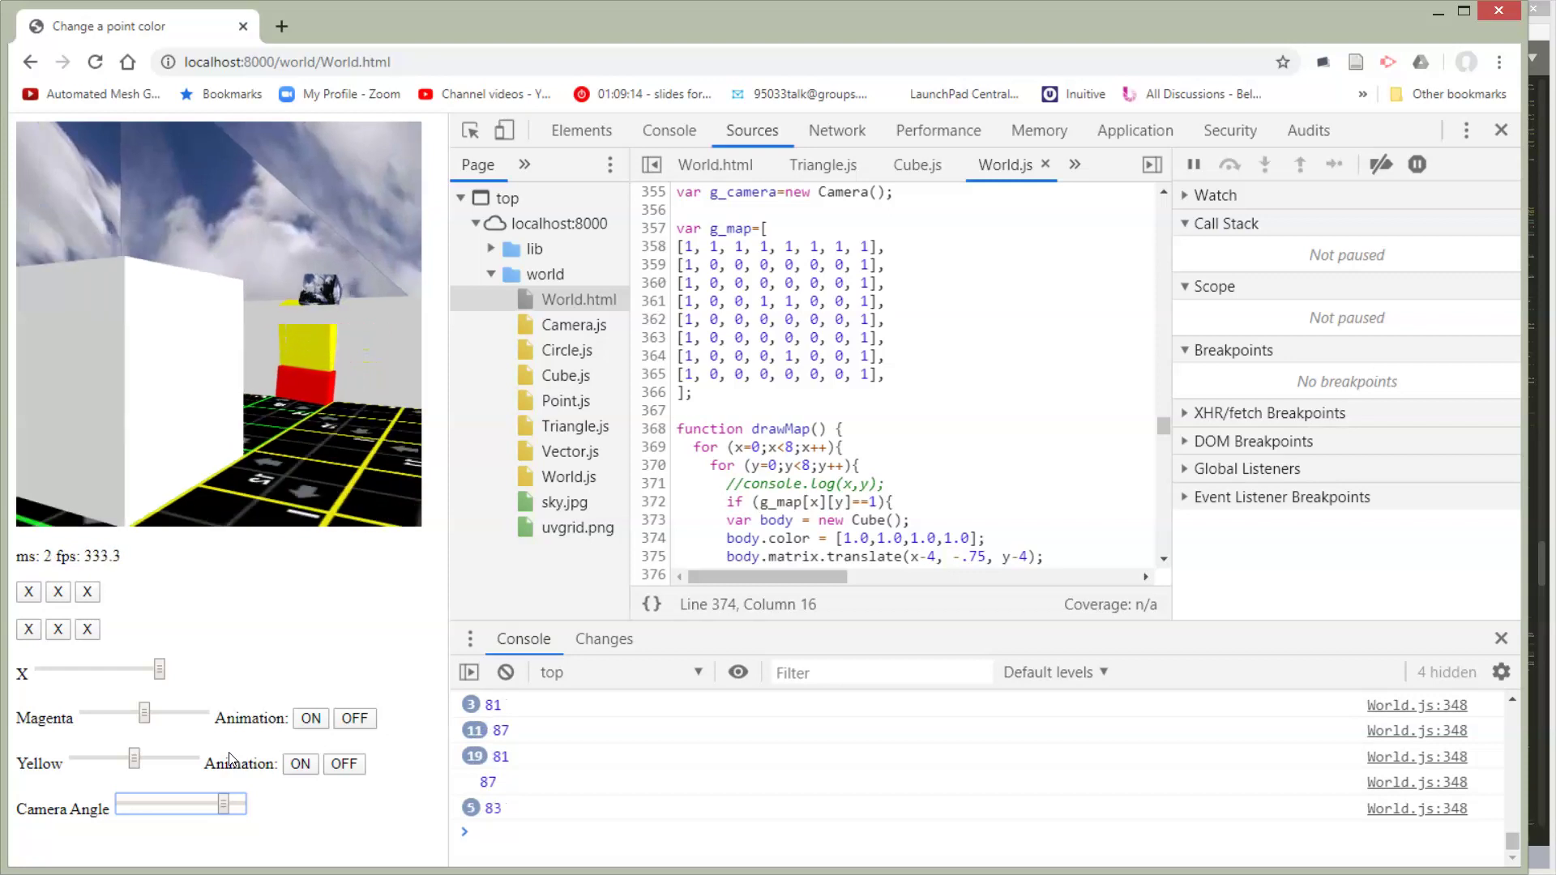
click(226, 754)
click(222, 803)
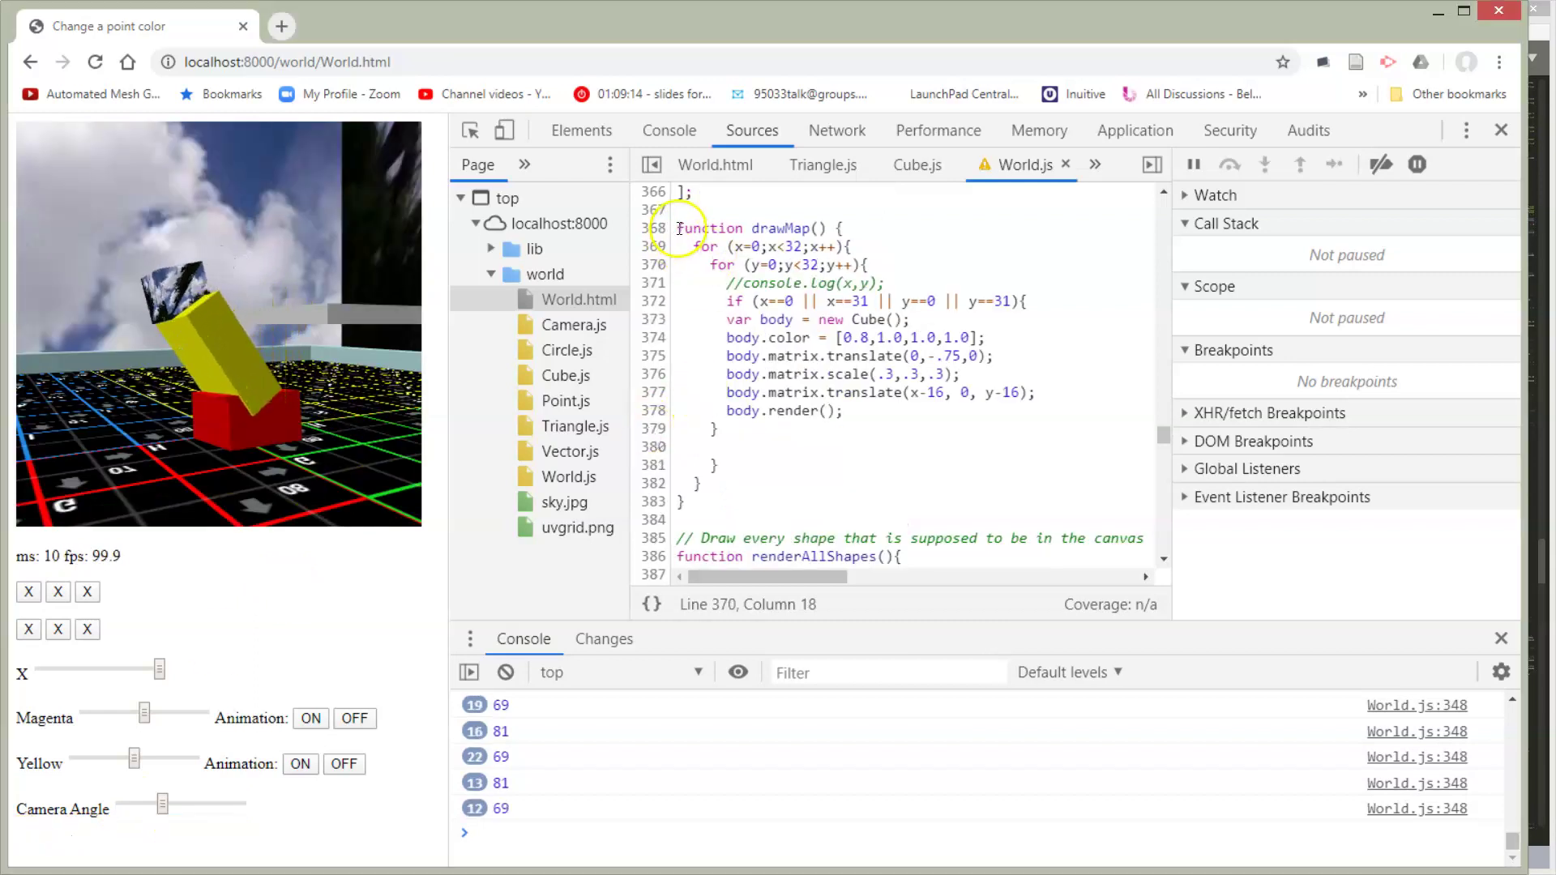
- Highlight the 32×32 drawMap loop headers in World.js, then turn the camera toward the perimeter wall
drag(678, 227, 700, 540)
click(772, 245)
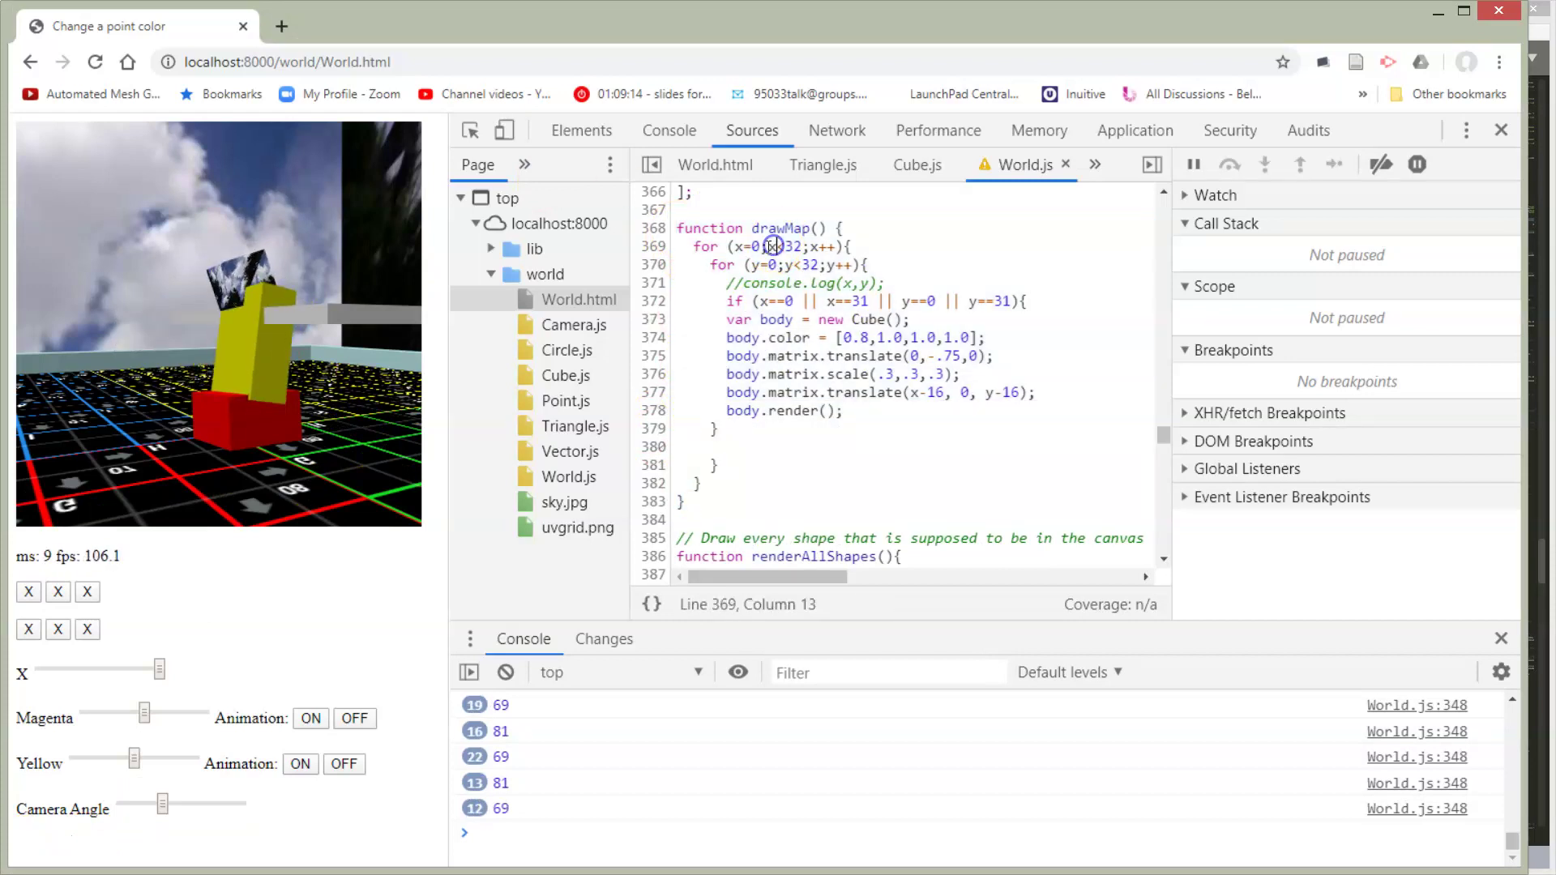
drag(773, 246, 789, 324)
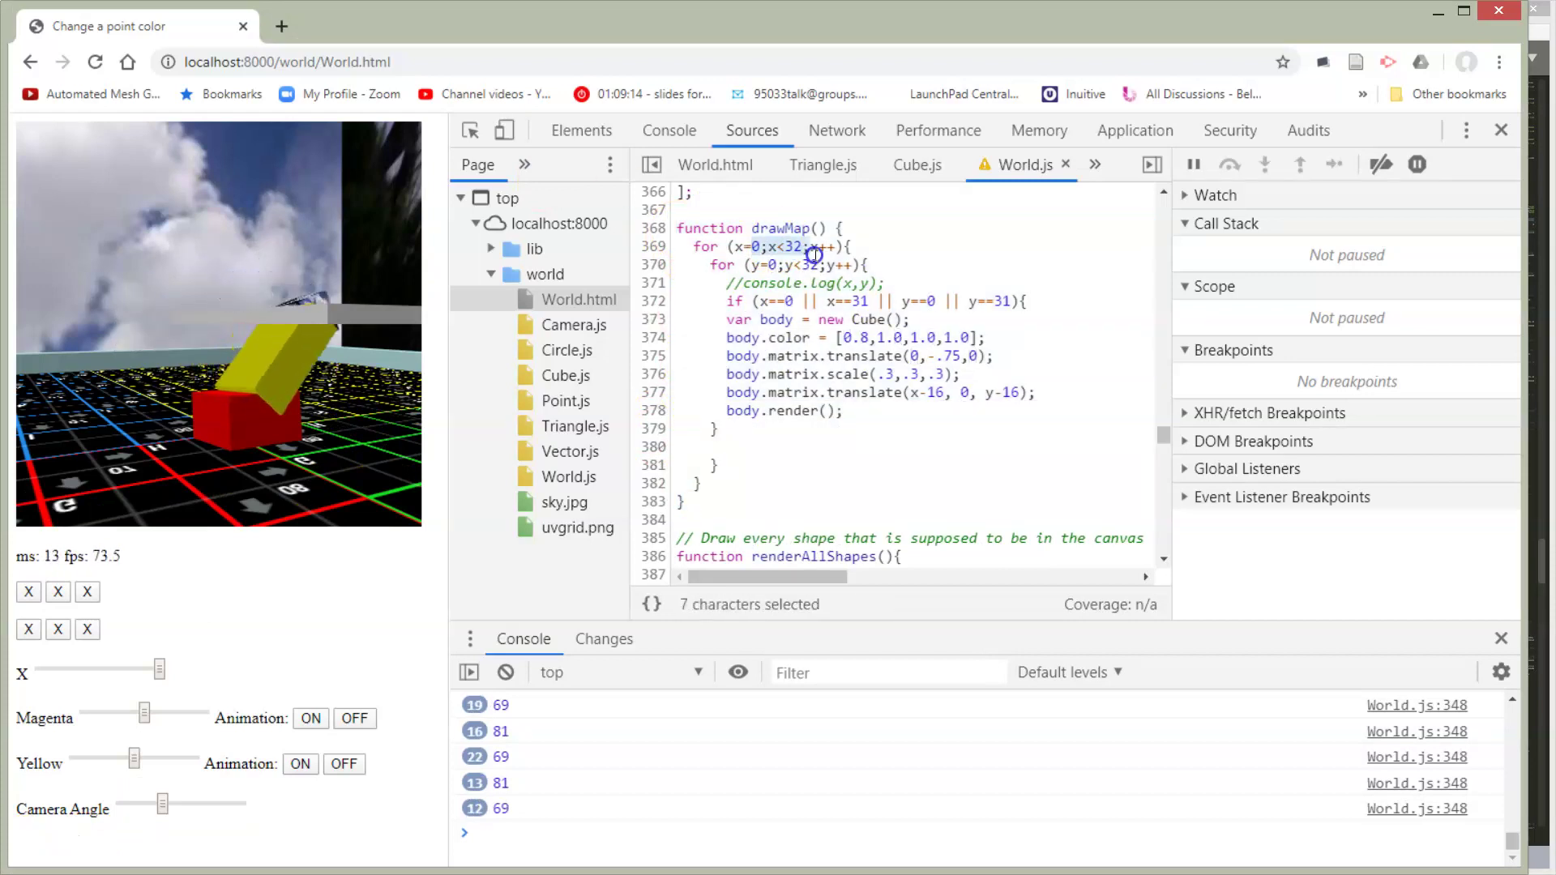
click(795, 319)
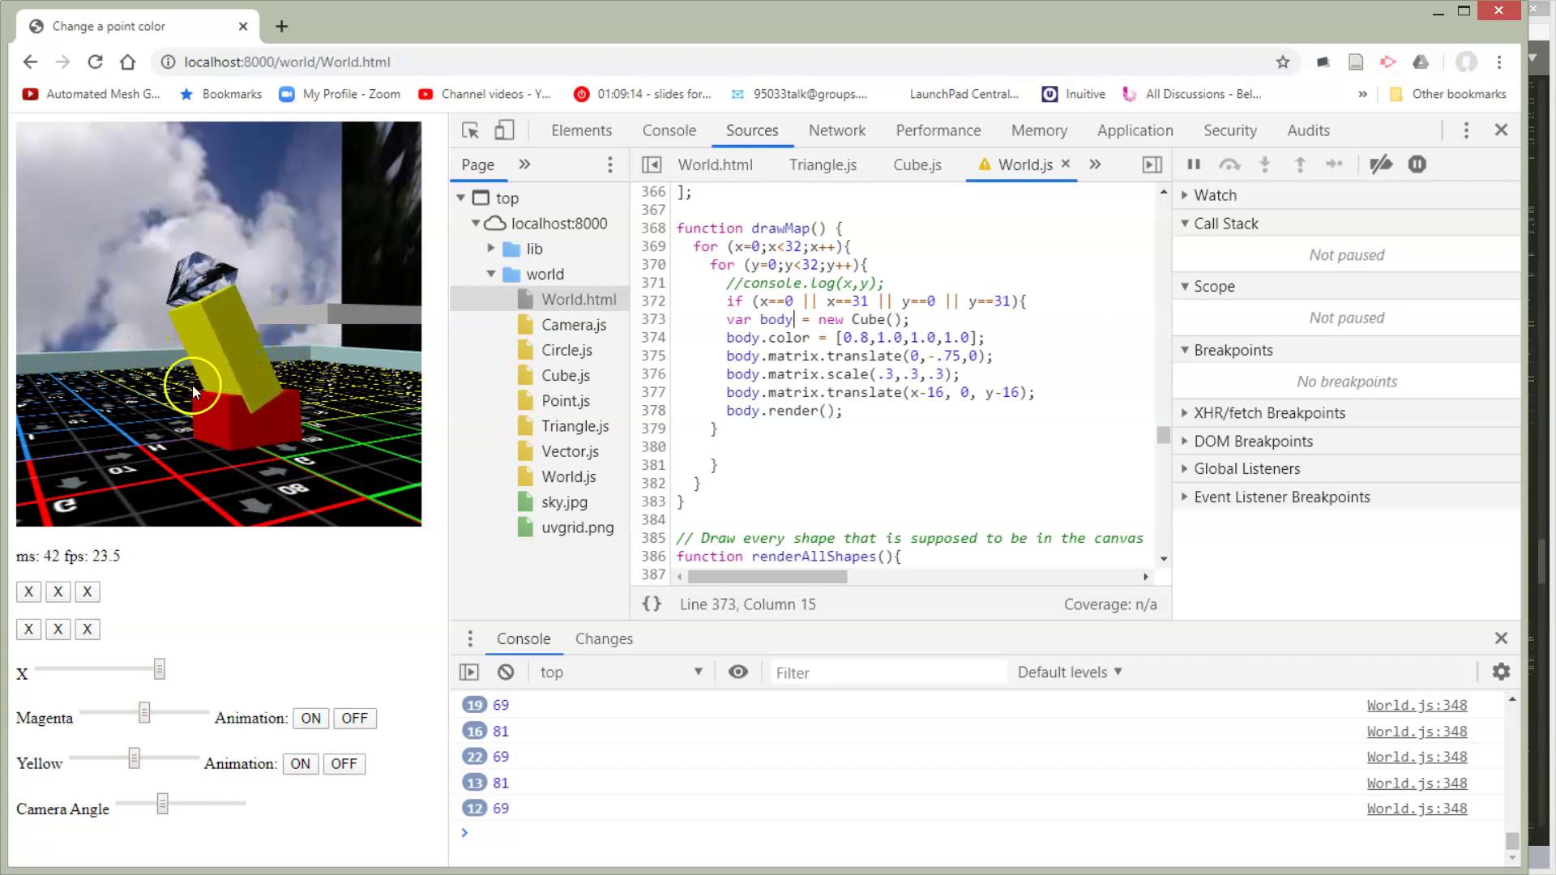
text(qq)
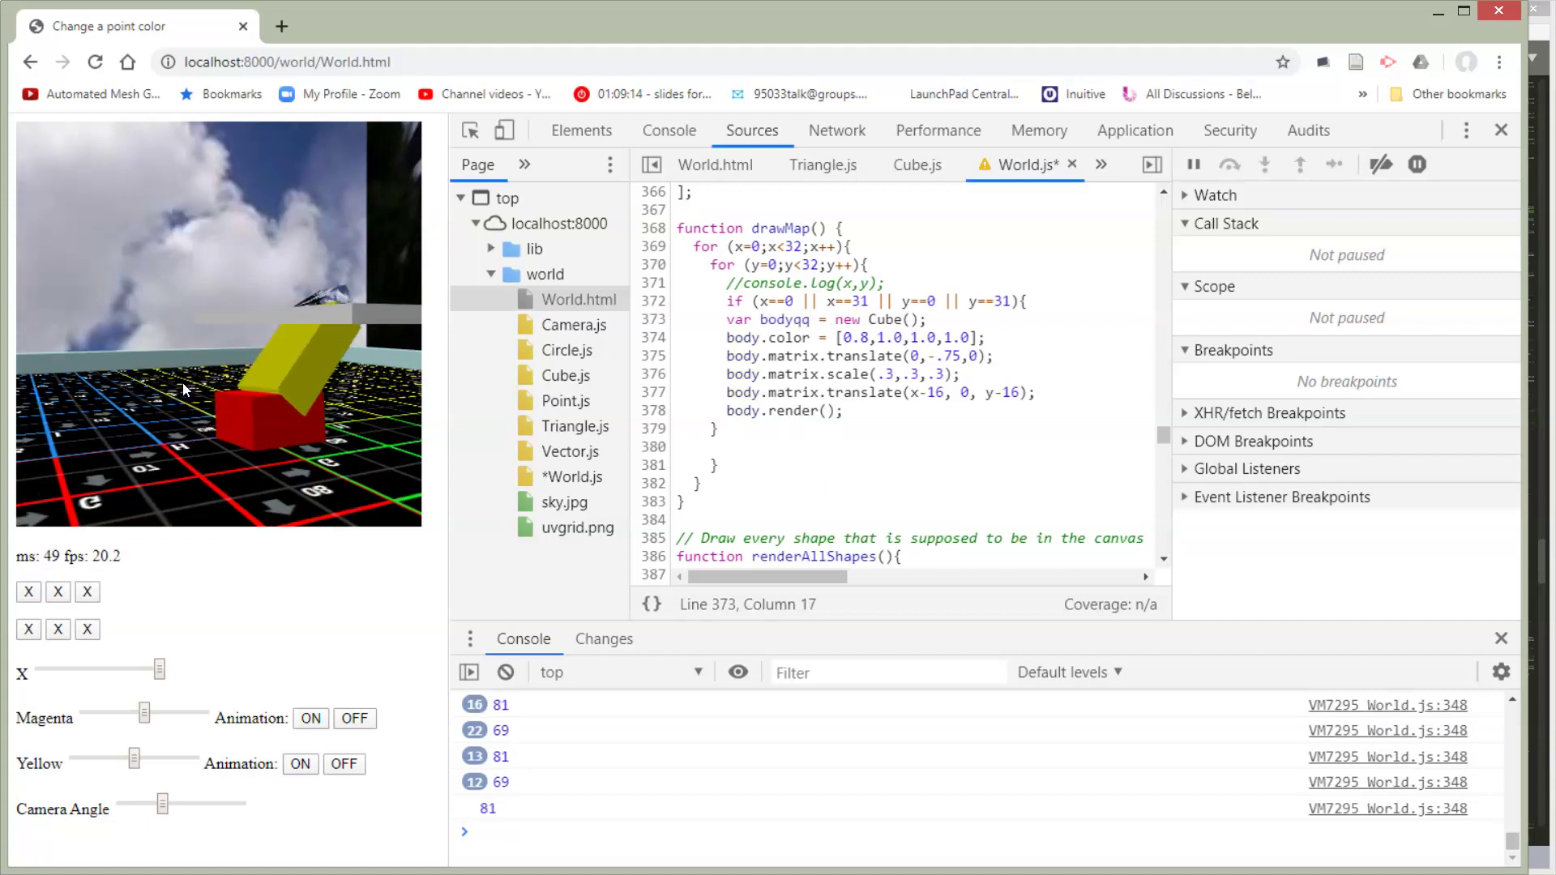
key(q)
key(q)
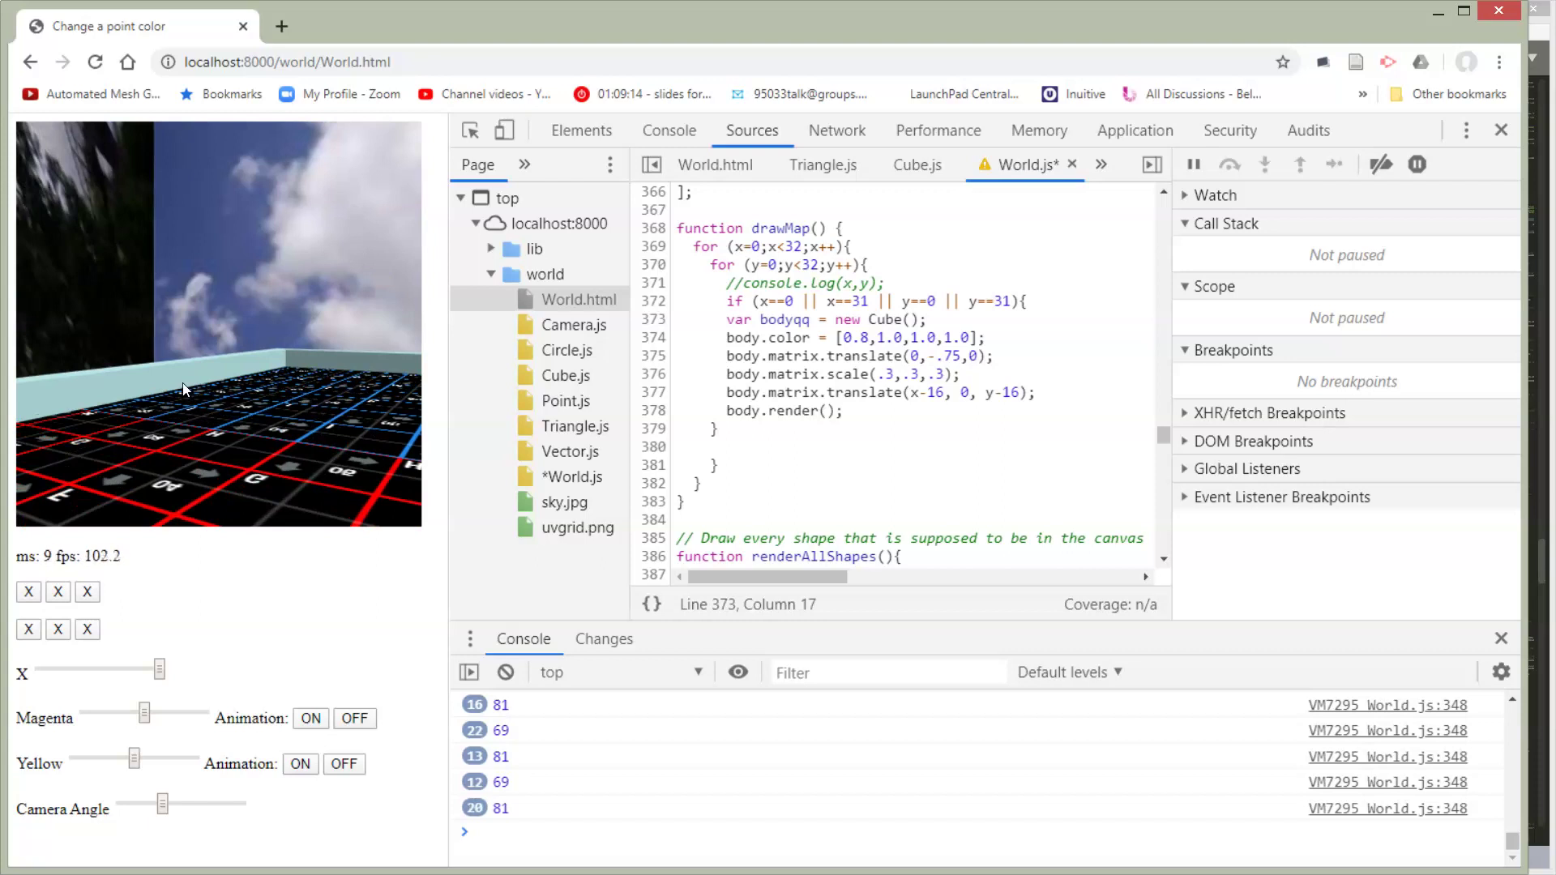
key(e)
key(e)
key(e)
key(e)
key(e)
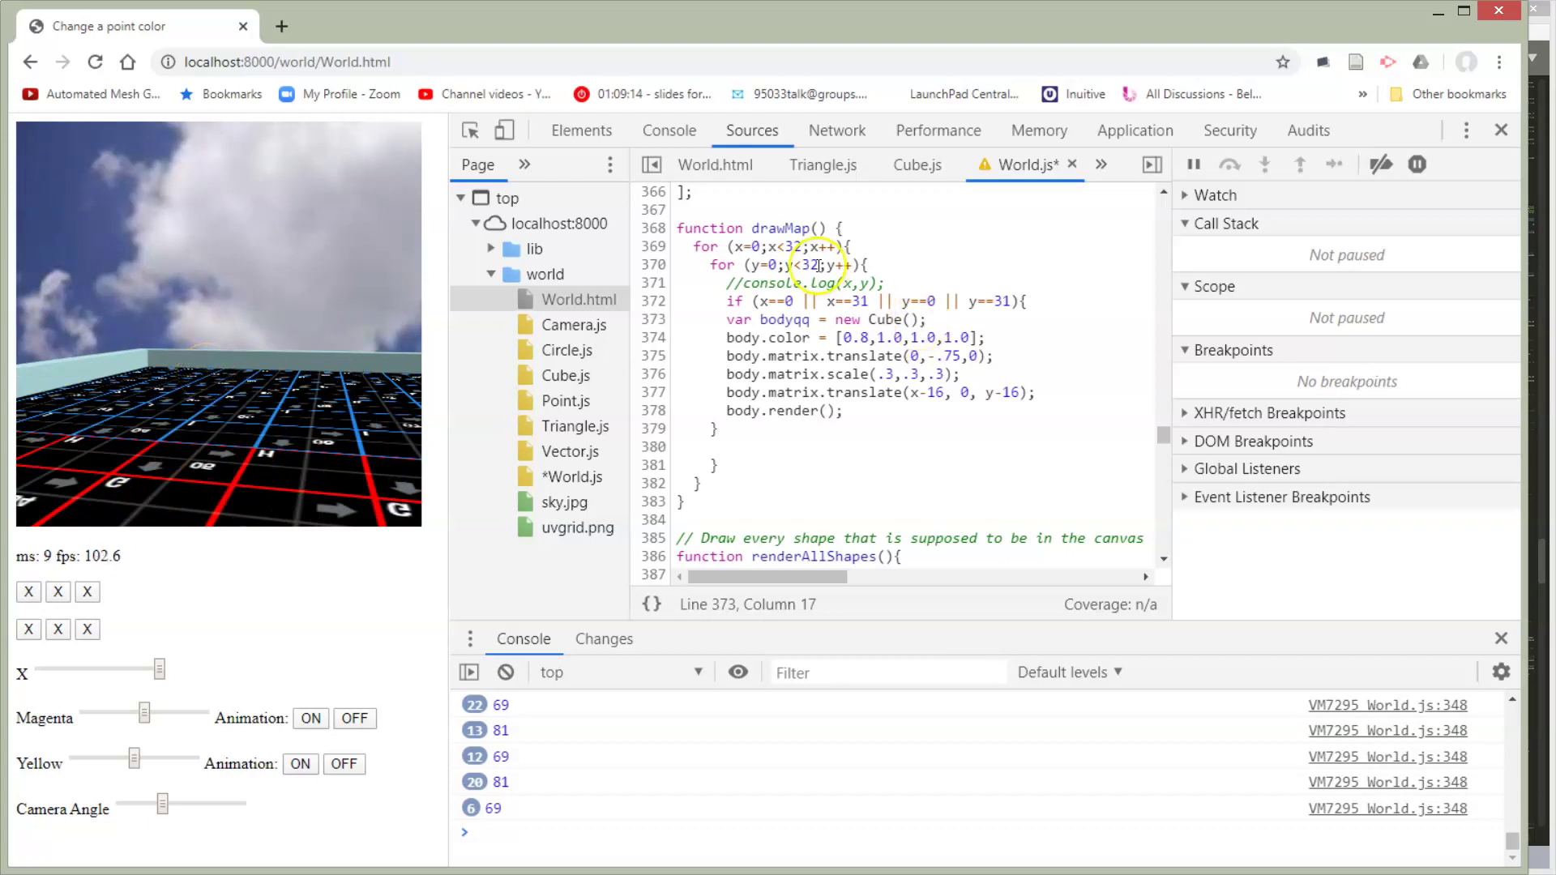
- Change both drawMap loop limits from 32 to 16 and save World.js
double_click(796, 246)
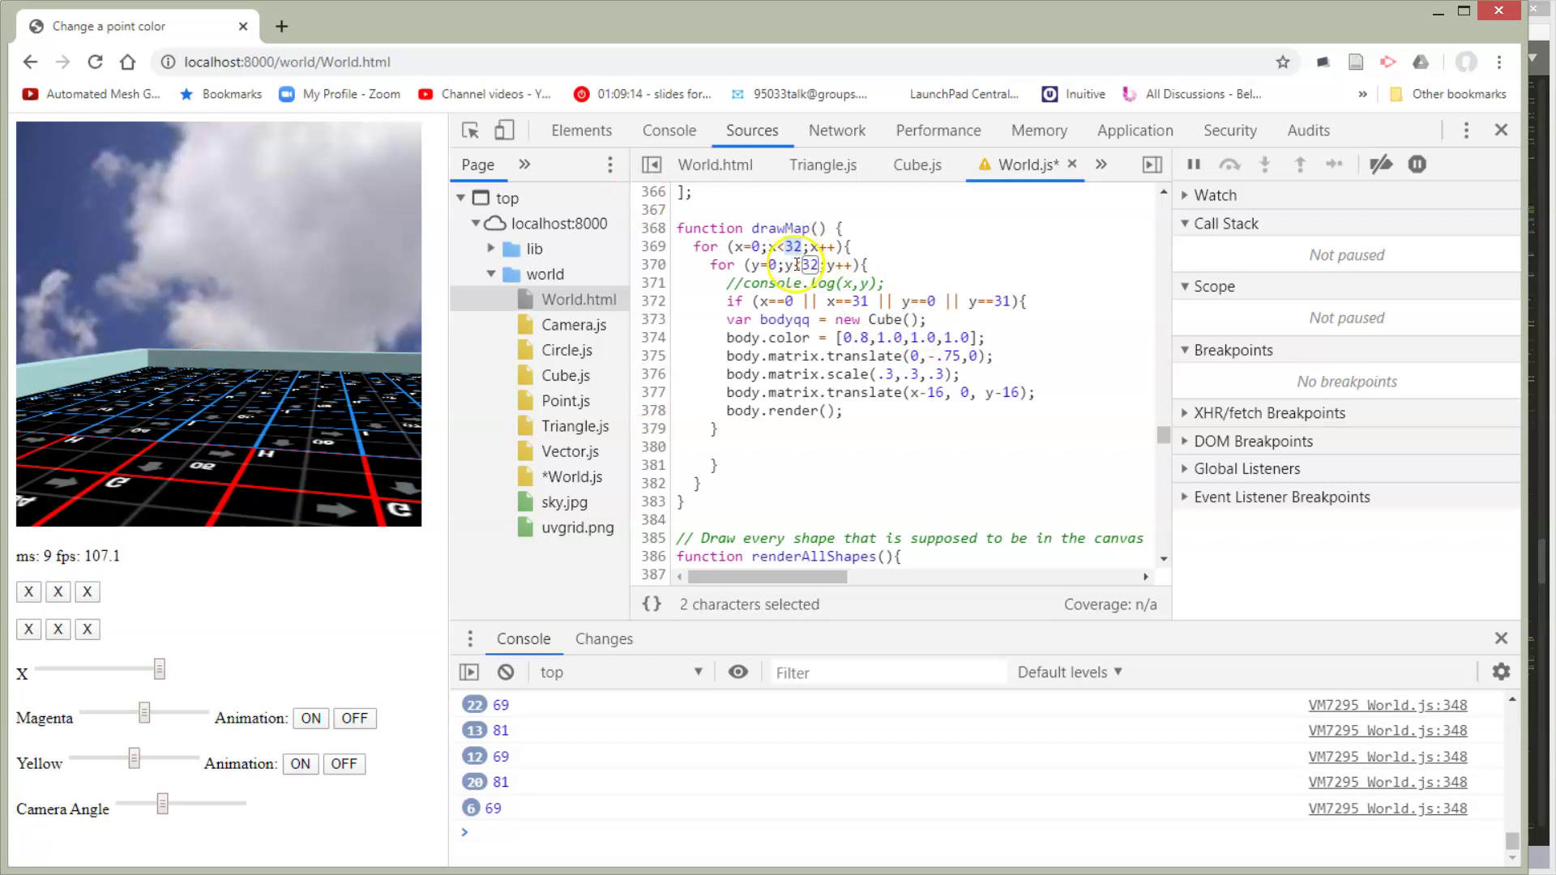
text(16)
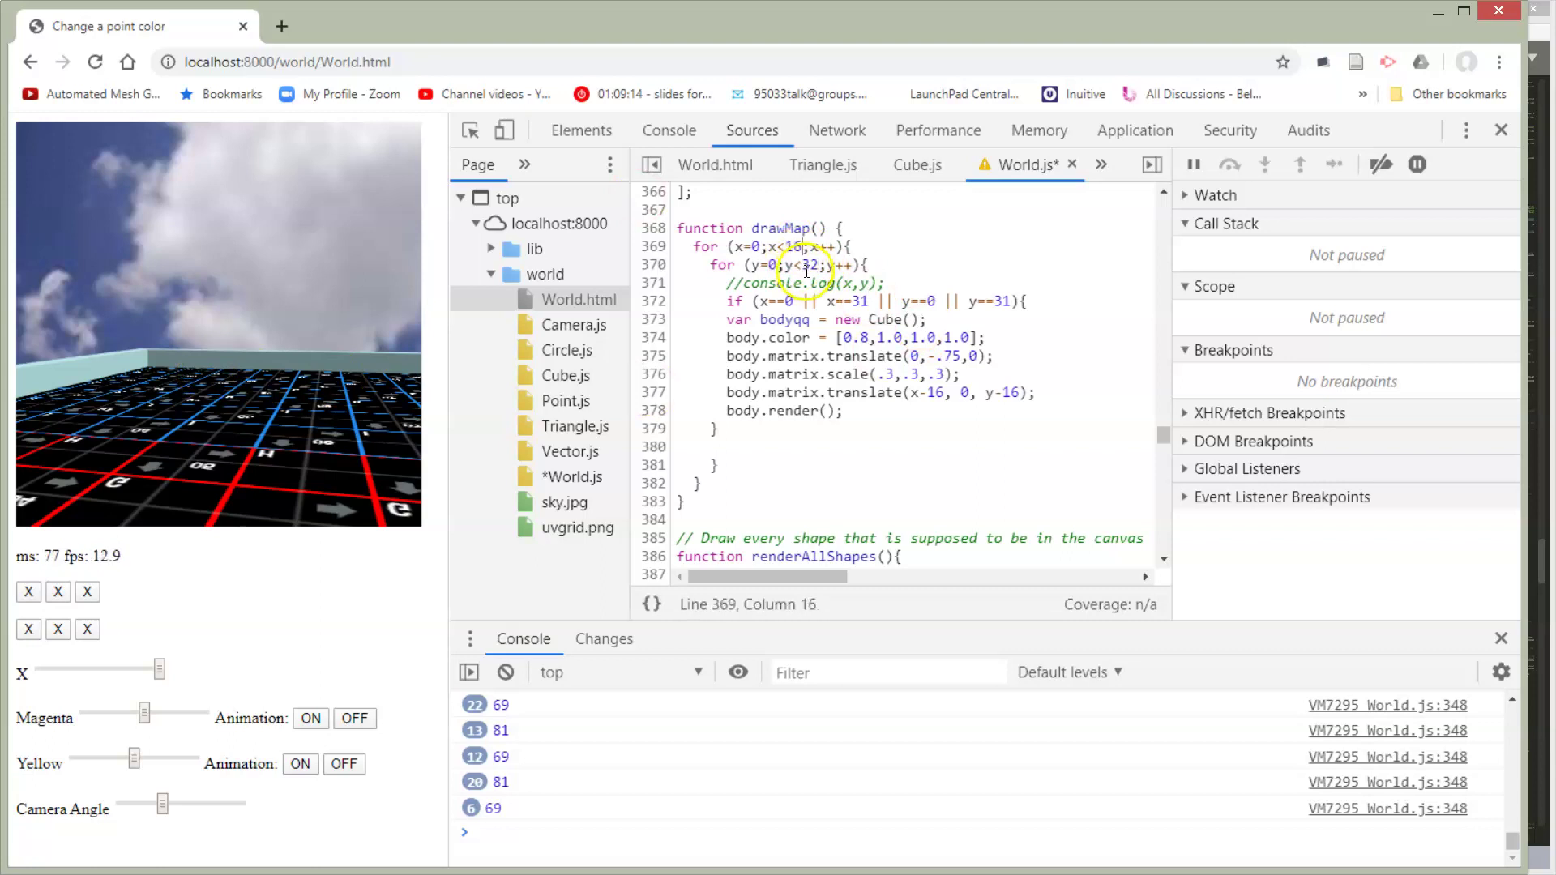
key(Delete)
key(Delete)
text(16)
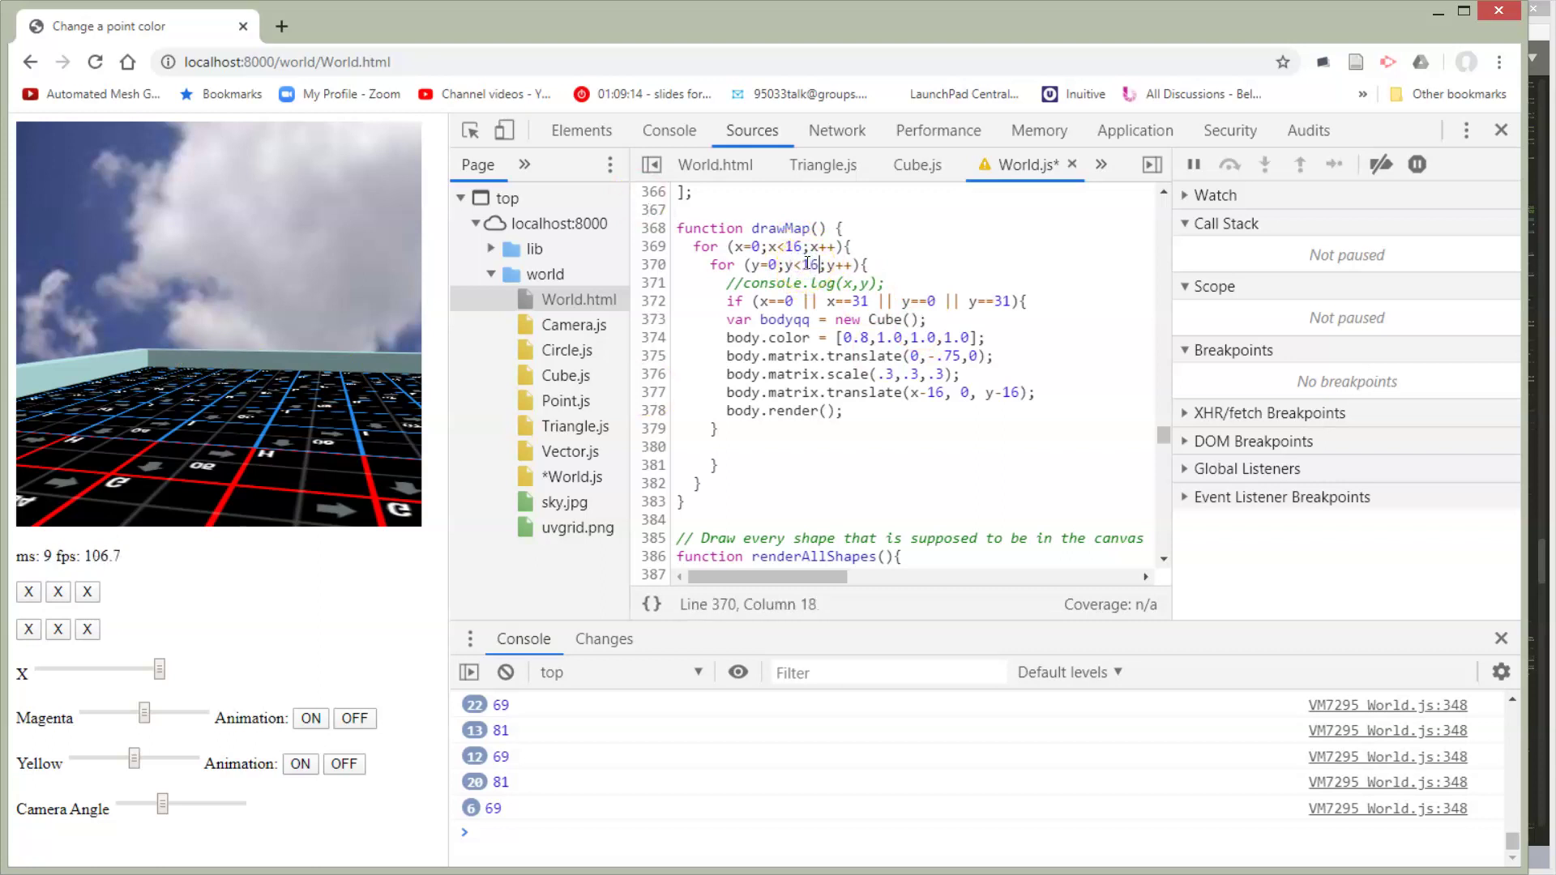
key(ctrl+s)
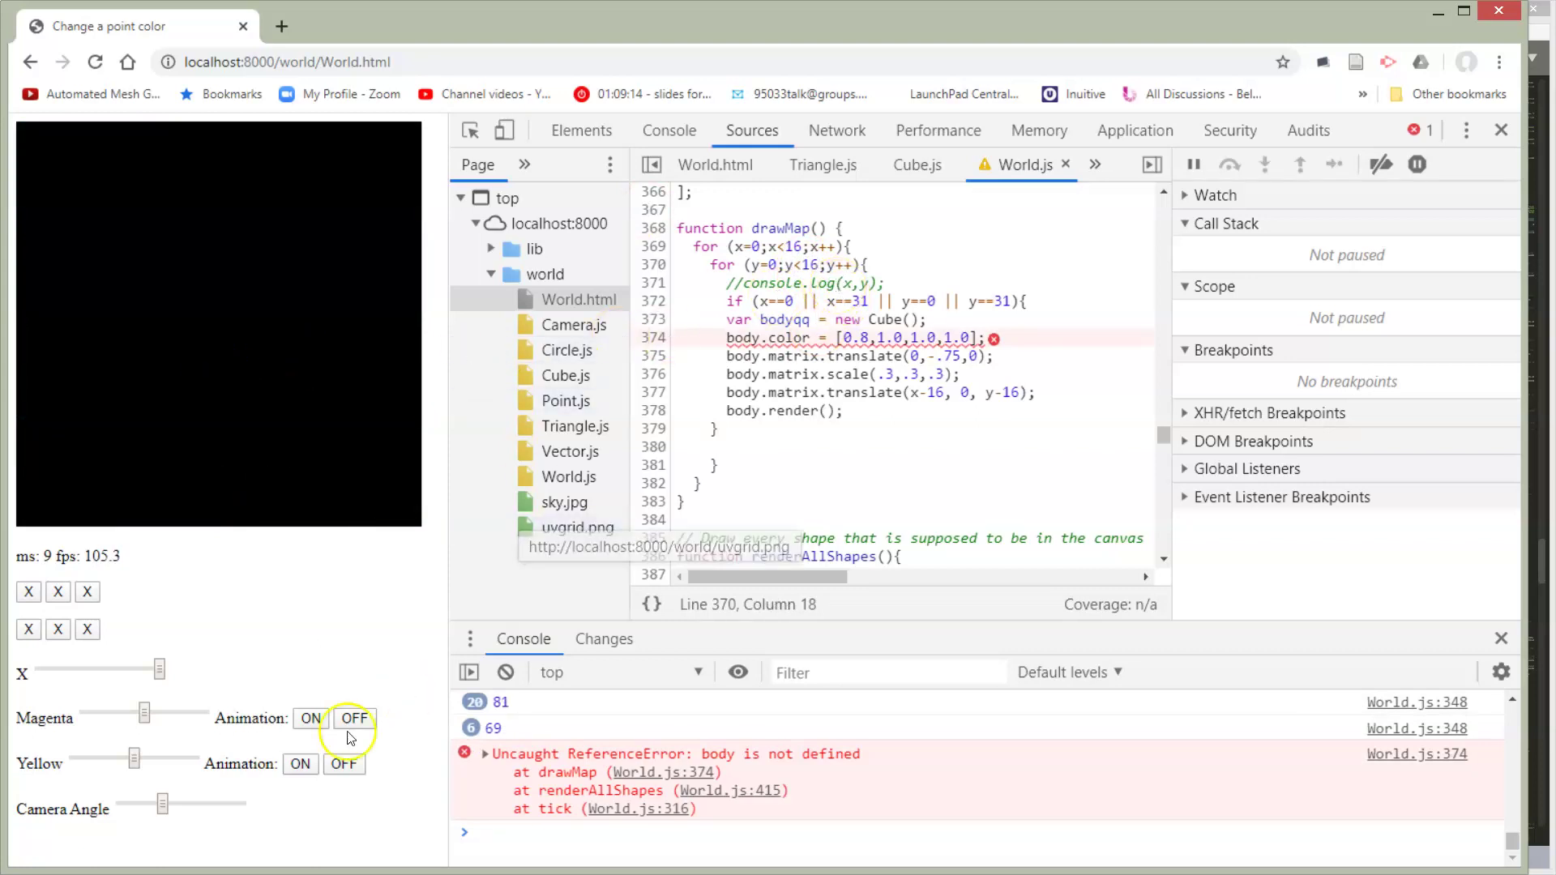
- Reload the page and rotate the camera to view the shorter walls
drag(163, 803, 61, 813)
key(F5)
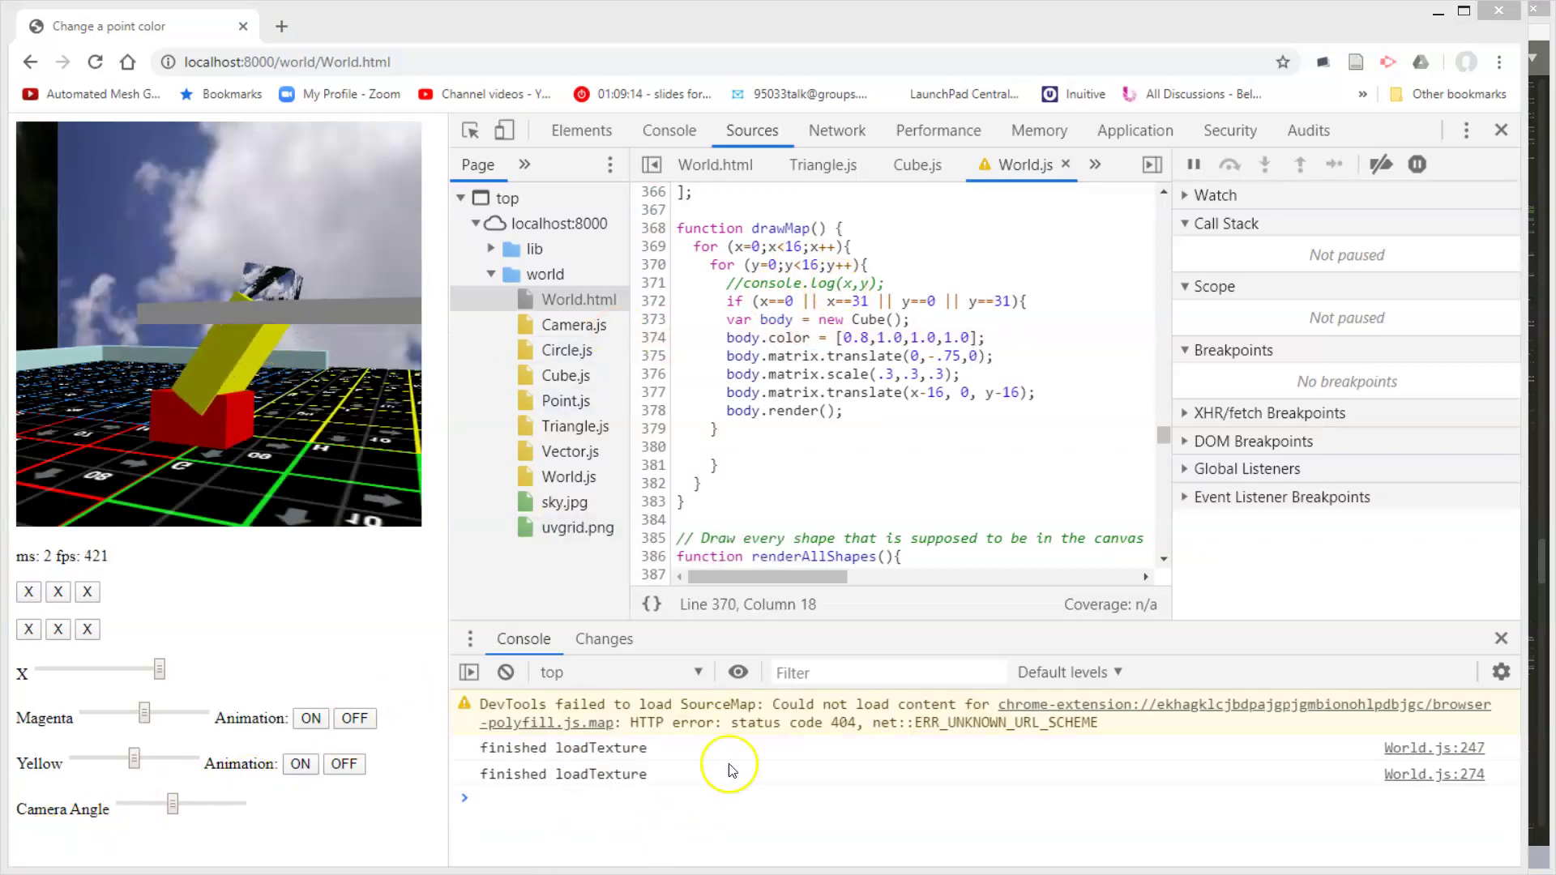
click(792, 245)
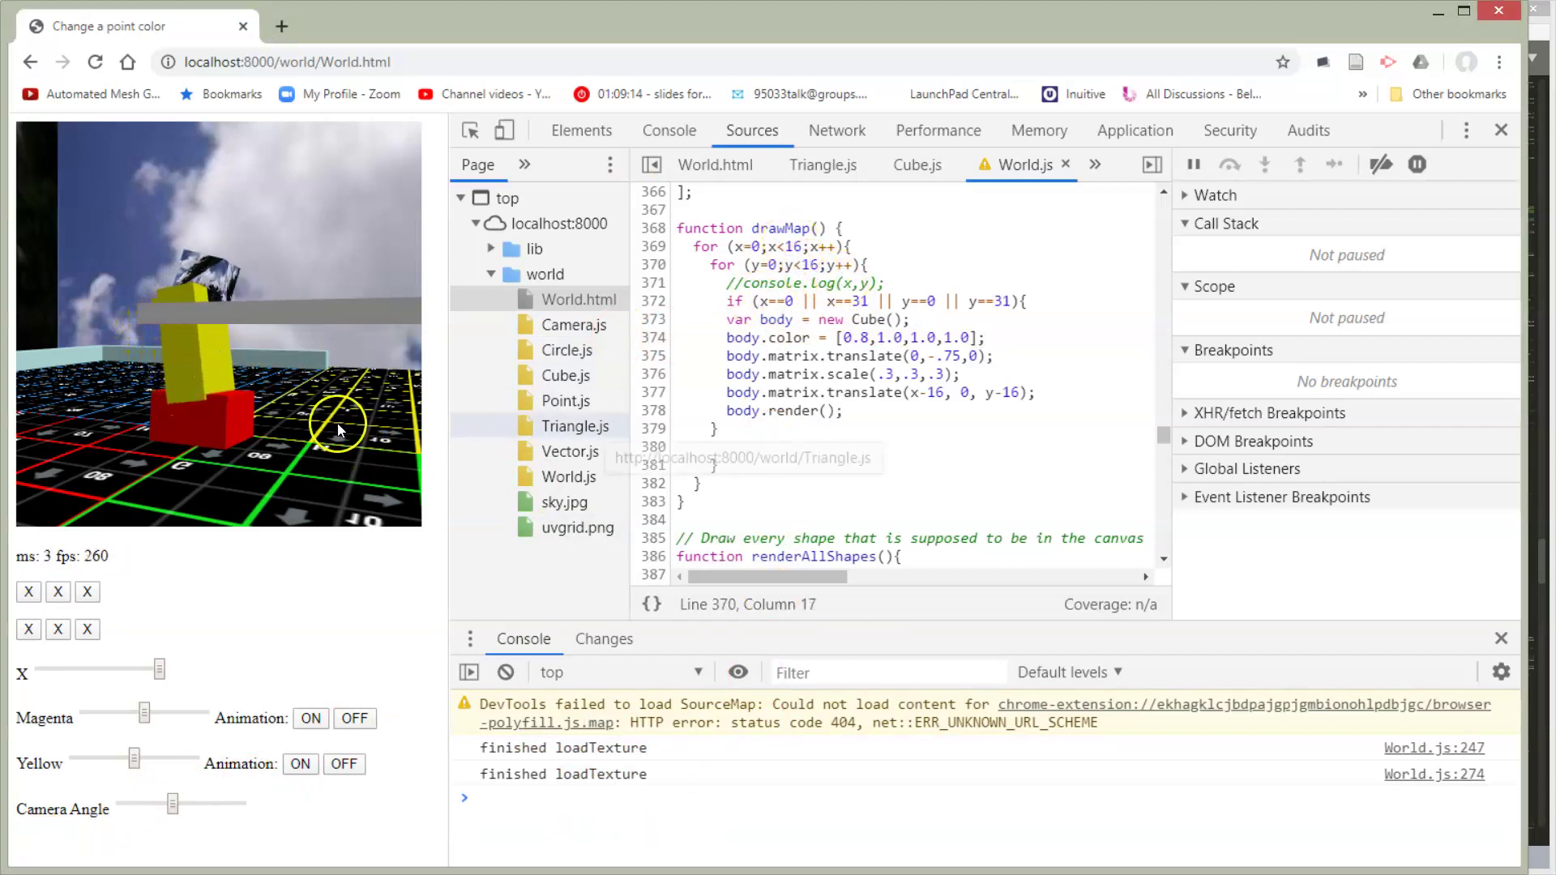
mouse_move(171, 812)
mouse_down()
mouse_move(144, 821)
mouse_move(182, 813)
mouse_up()
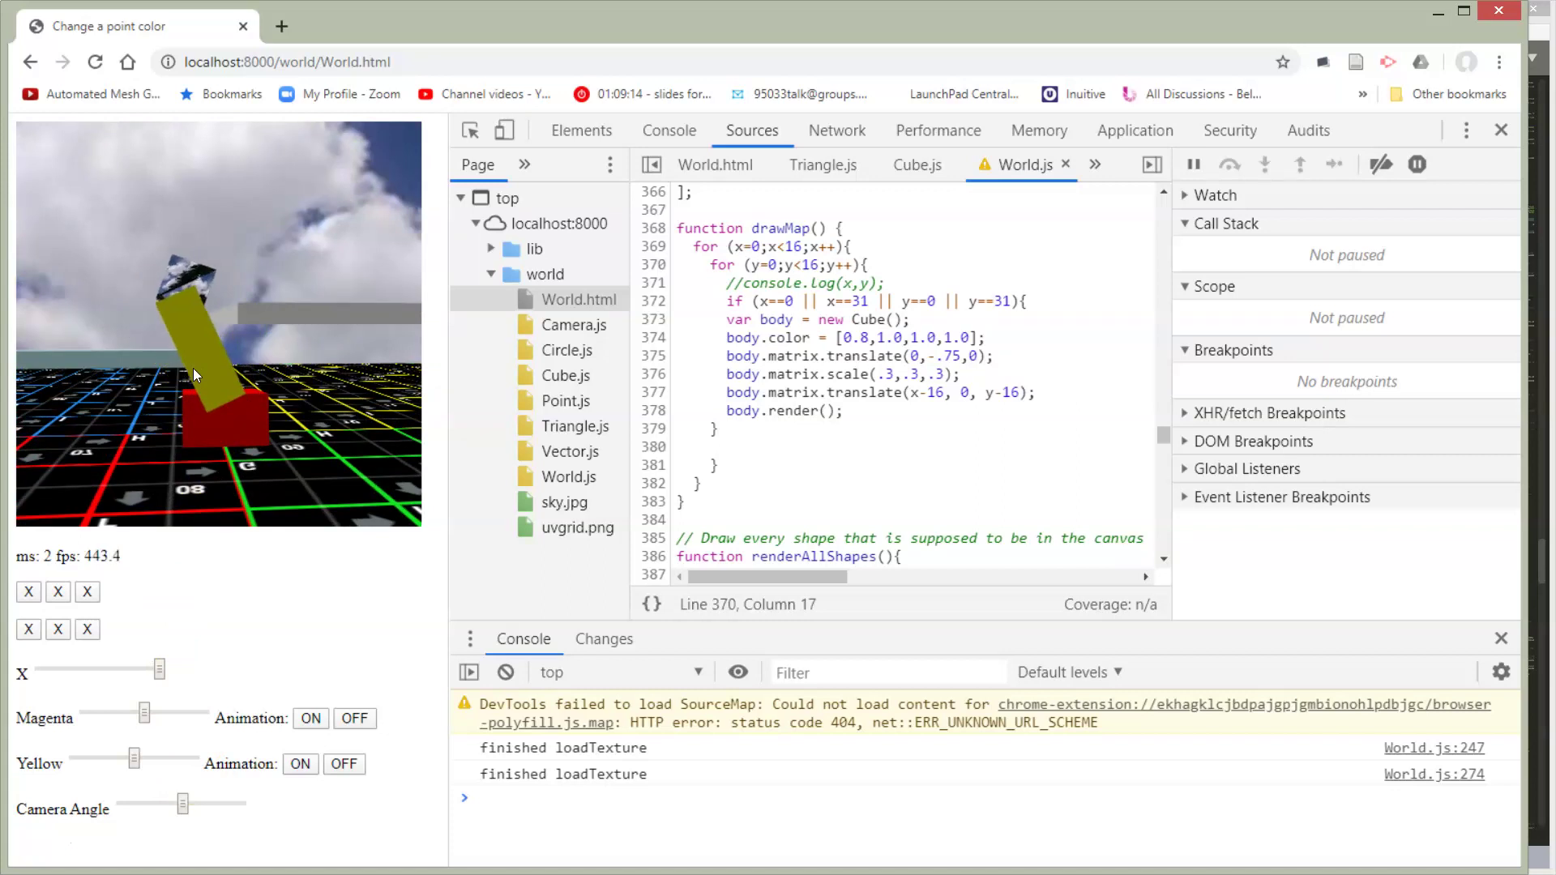
- Walk forward and back across the grid, turning between the border wall and the yellow-red figure
key(e)
key(e)
key(e)
key(w)
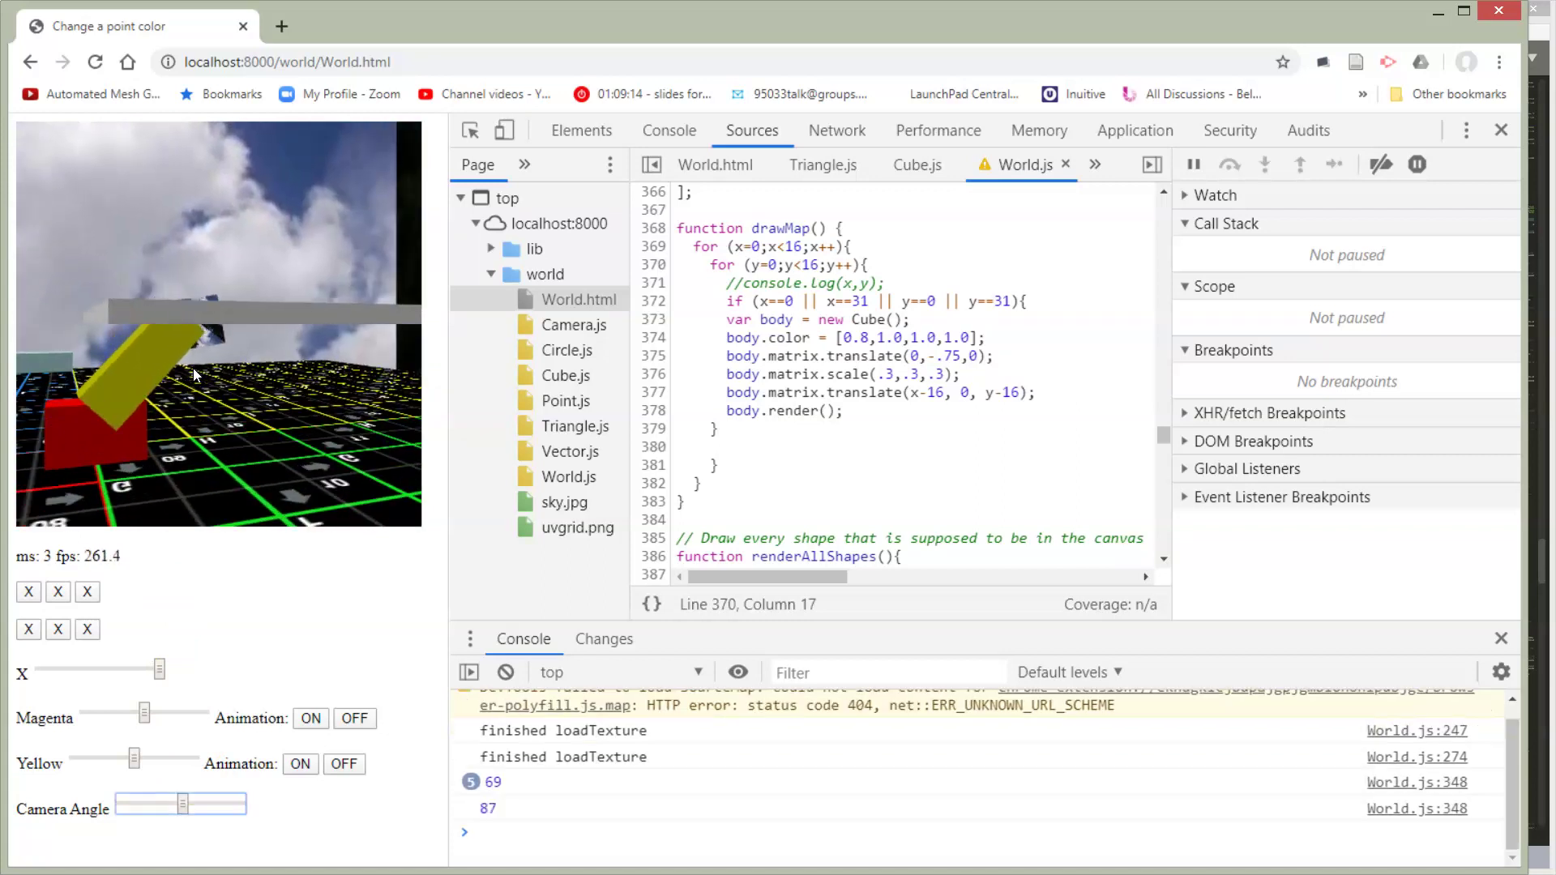
key(w)
key(s)
key(s)
key(s)
key(s)
key(s)
key(s)
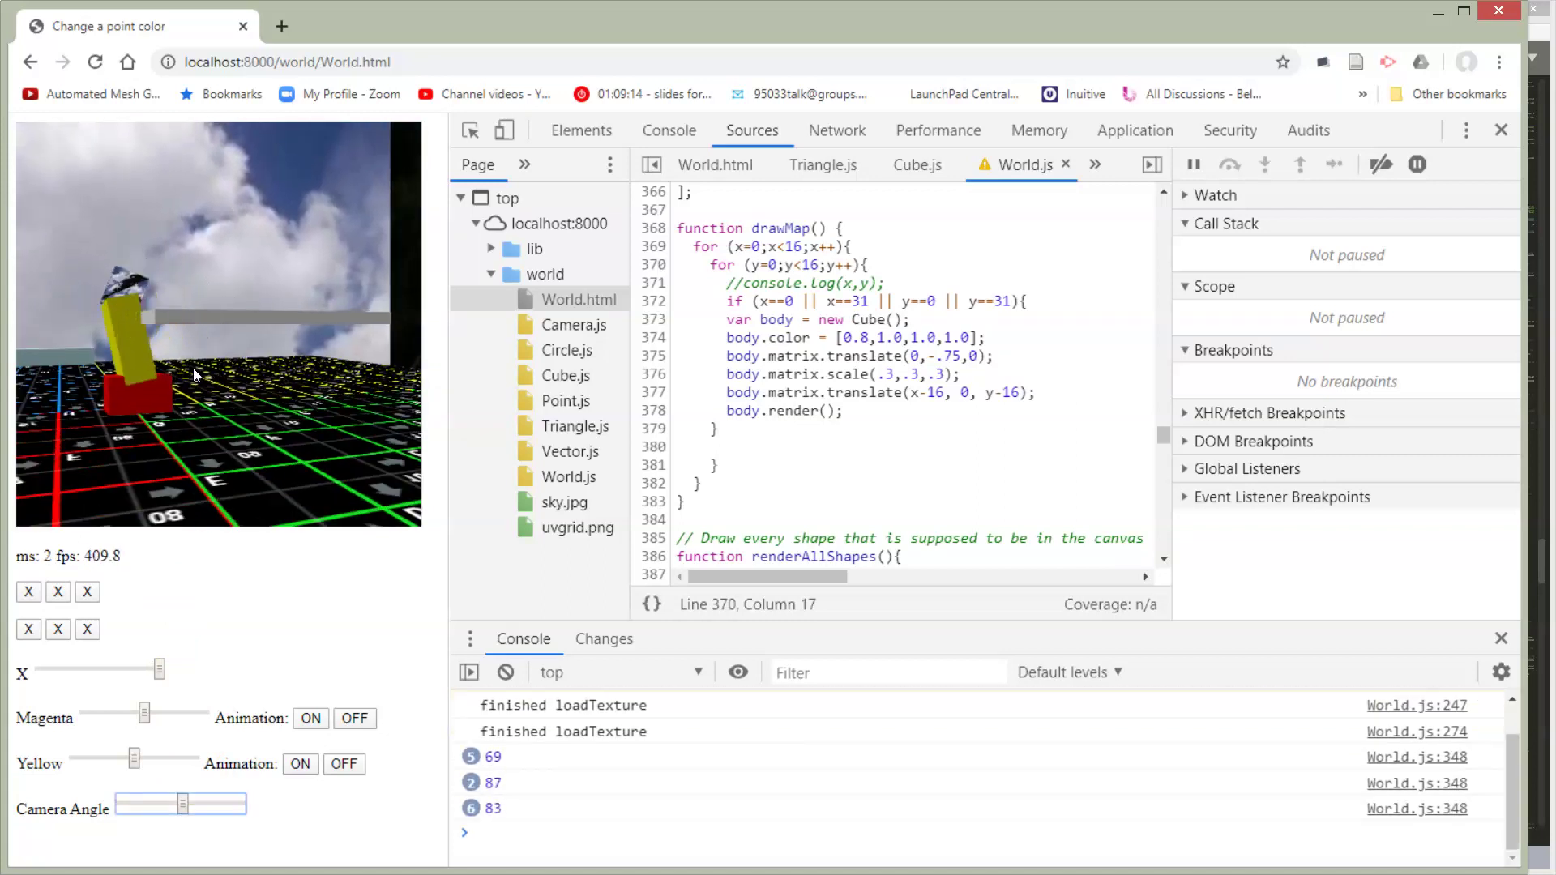
key(q)
key(q)
key(q)
key(q)
key(q)
key(q)
key(q)
key(q)
key(q)
key(q)
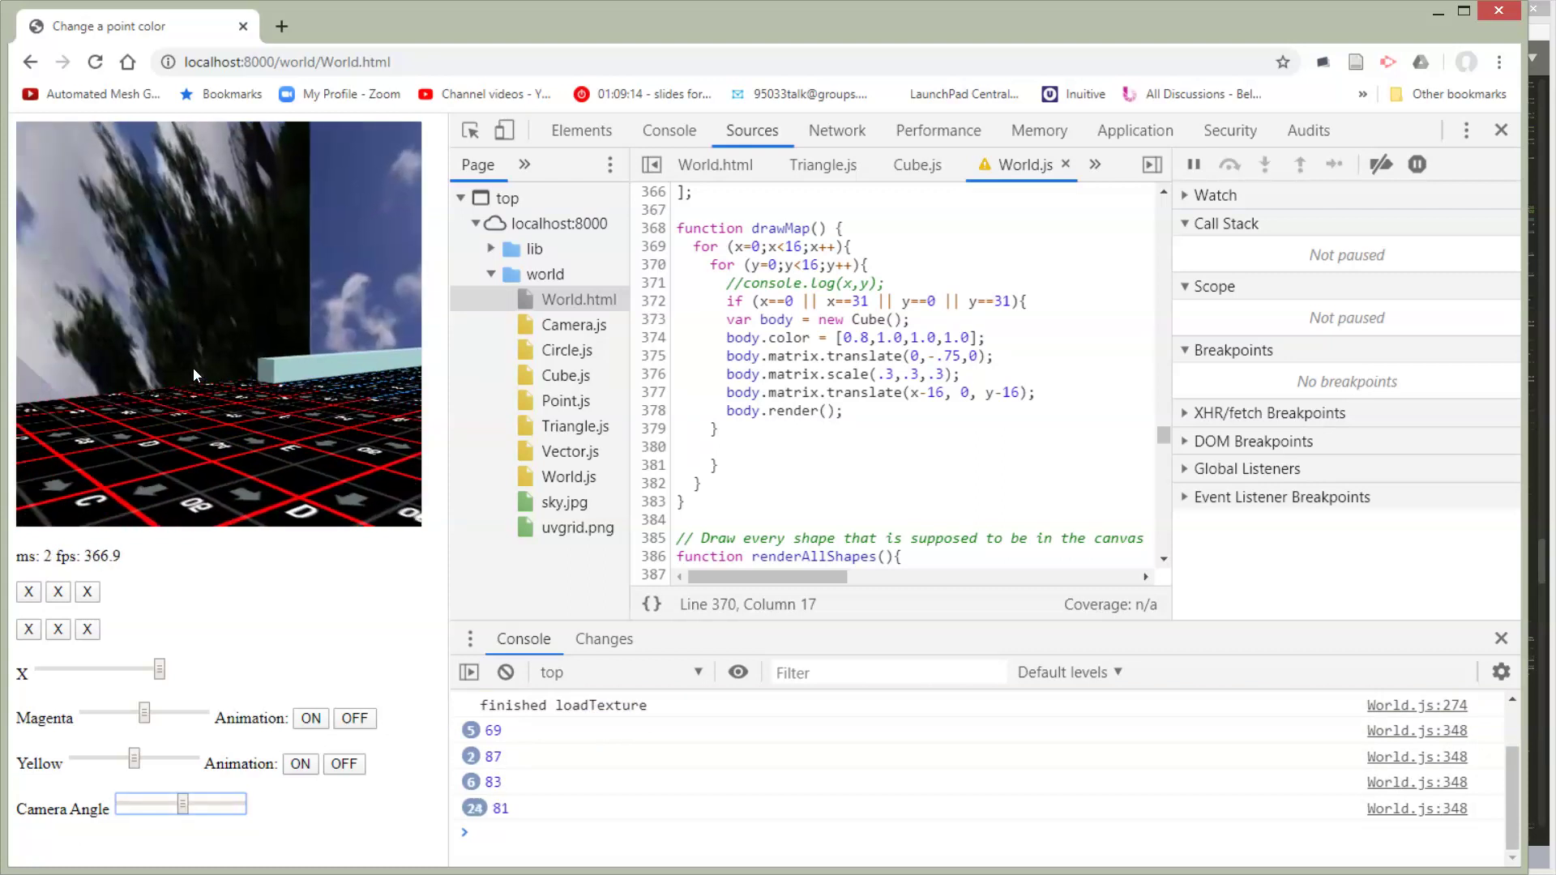
key(q)
key(q)
key(q)
key(e)
key(e)
key(e)
key(e)
key(e)
key(e)
key(e)
key(e)
key(e)
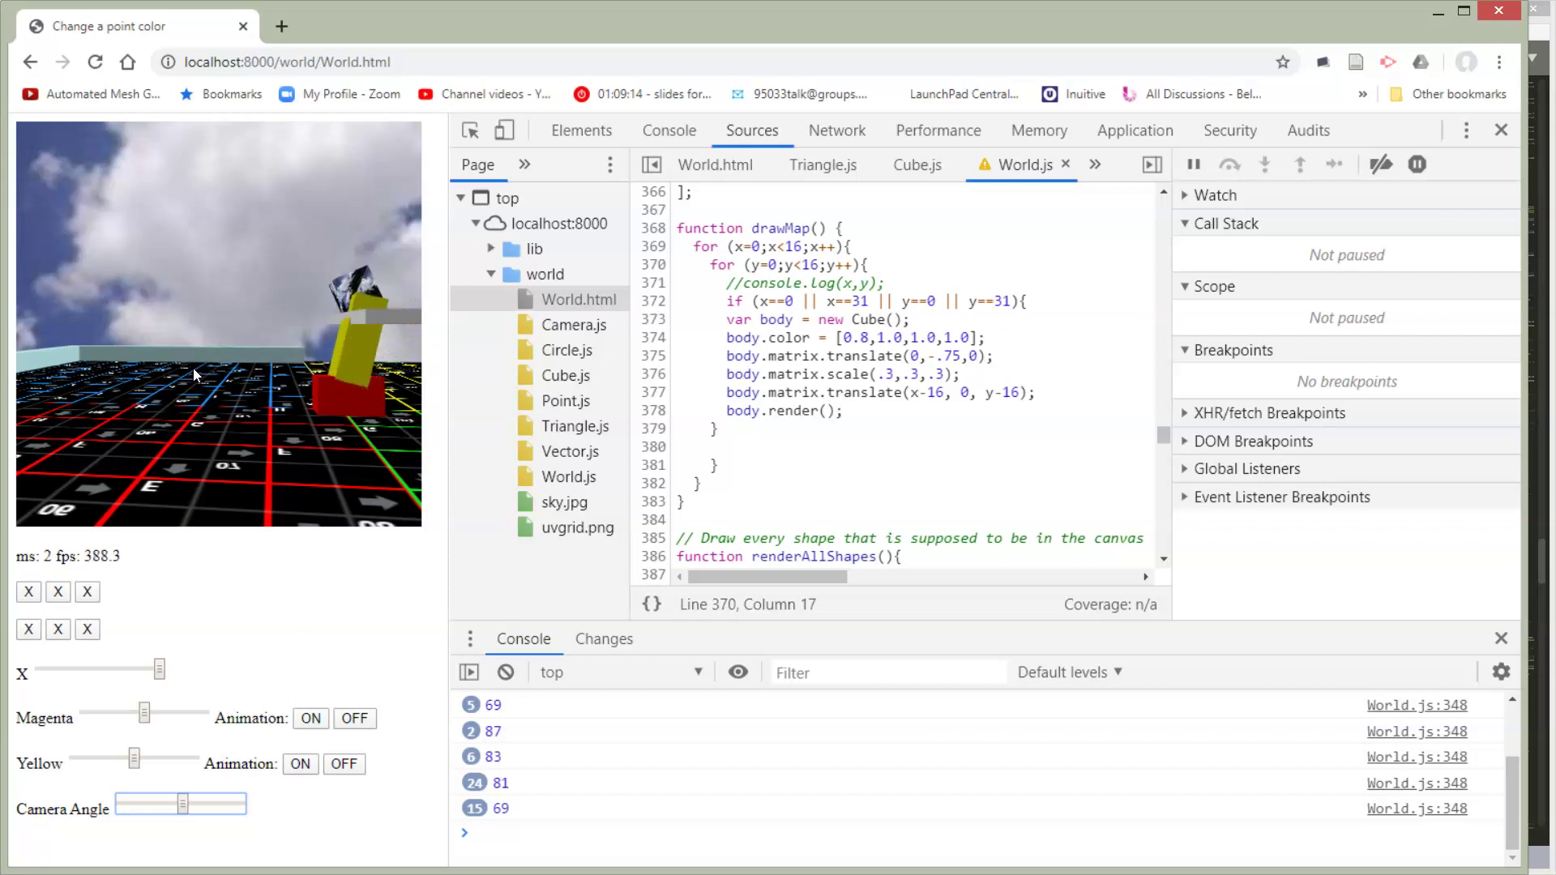
key(e)
key(e)
key(e)
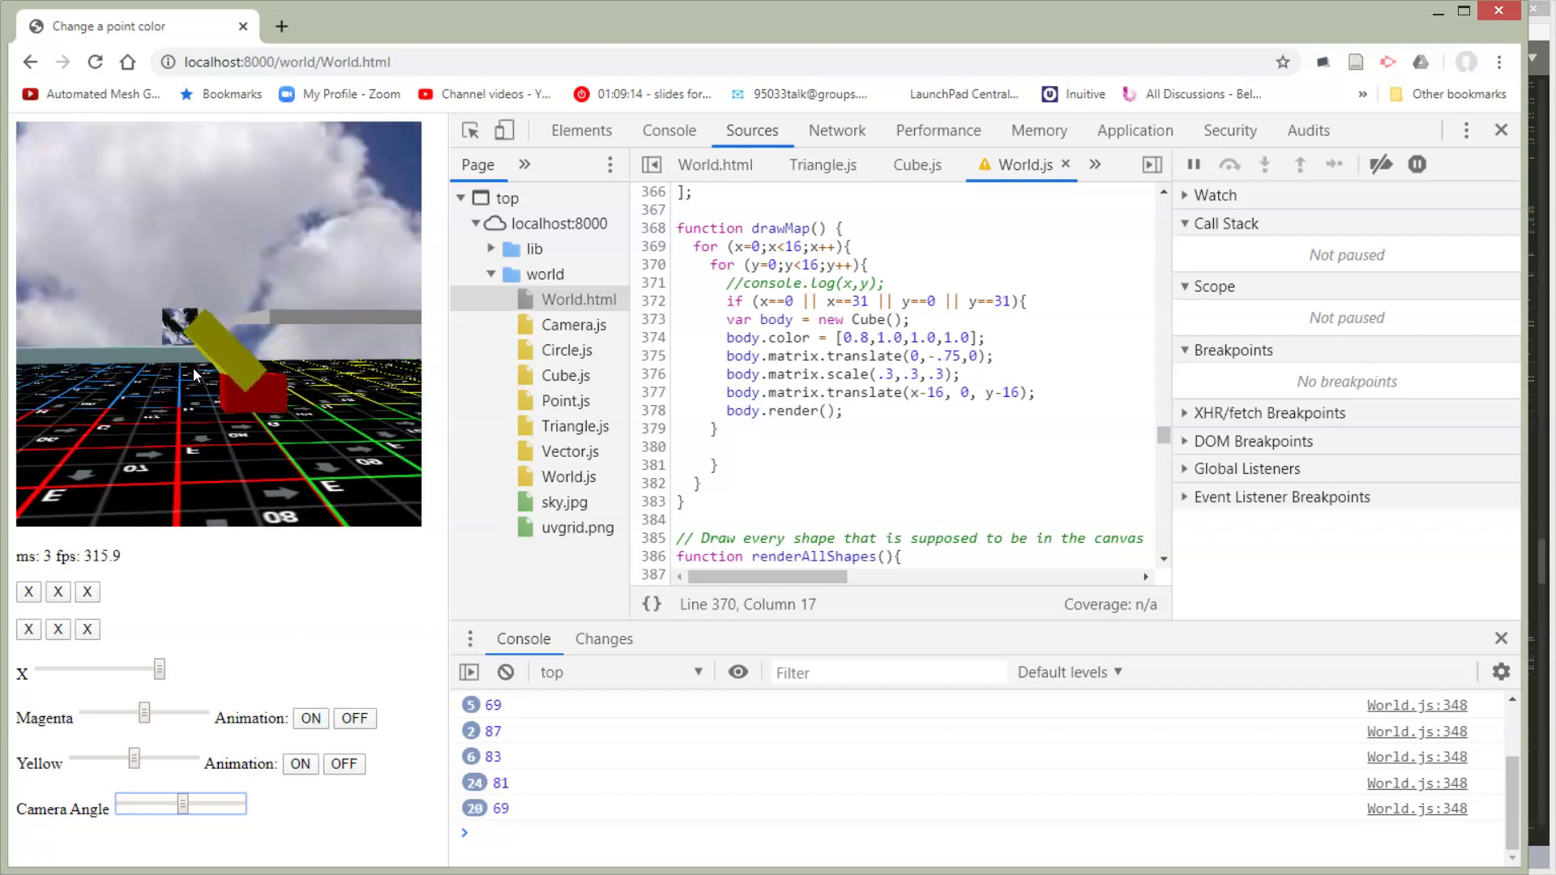
key(q)
key(q)
key(q)
key(q)
key(q)
key(q)
key(q)
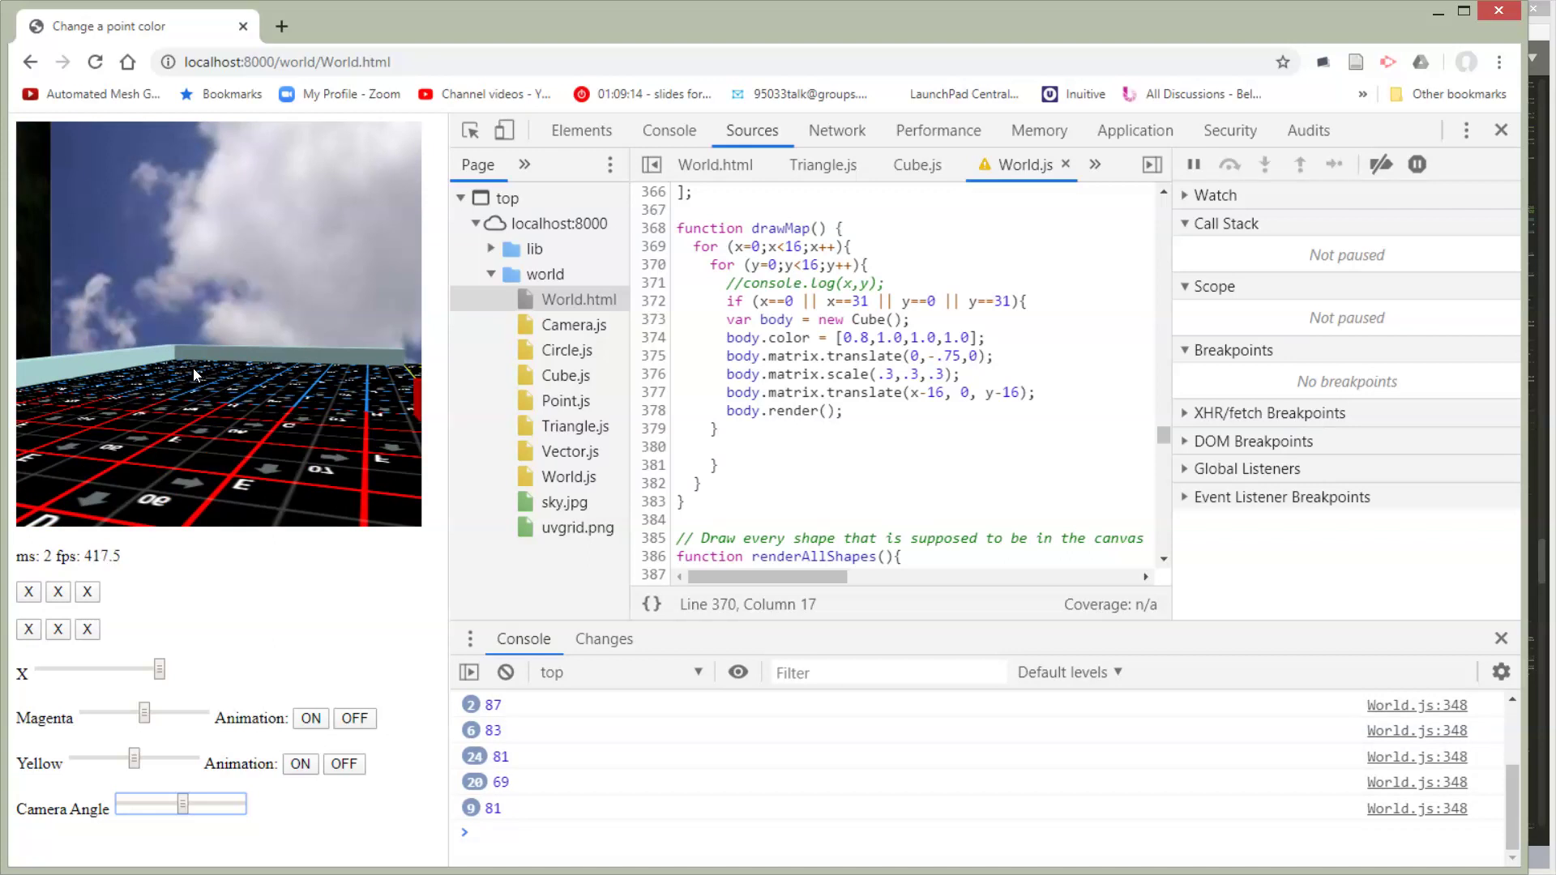